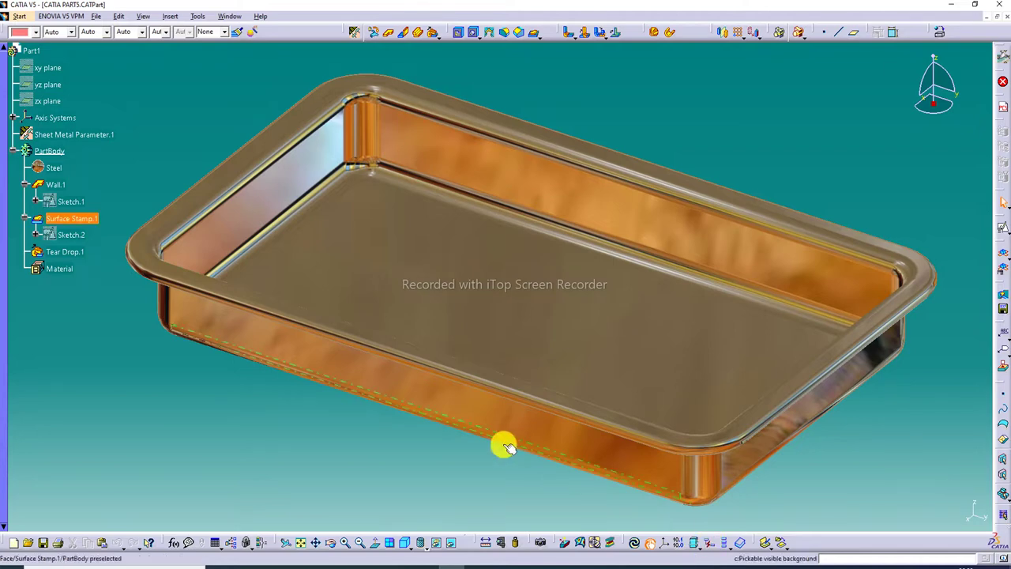
Step: Examine the finished sheet-metal tray from above, below and the sides, including its rim, walls, corners and floor
{"action": "middle_click_drag", "start_coordinate": [337, 165], "coordinate": [343, 197]}
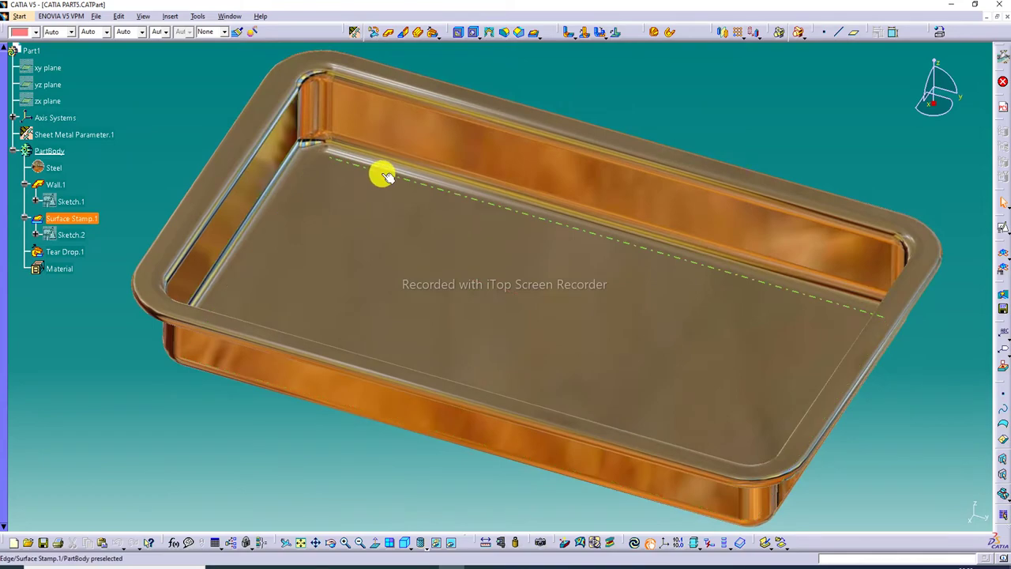
{"action": "mouse_move", "coordinate": [379, 169]}
{"action": "middle_mouse_down"}
{"action": "mouse_move", "coordinate": [360, 181]}
{"action": "mouse_move", "coordinate": [291, 169]}
{"action": "mouse_move", "coordinate": [372, 170]}
{"action": "middle_mouse_up"}
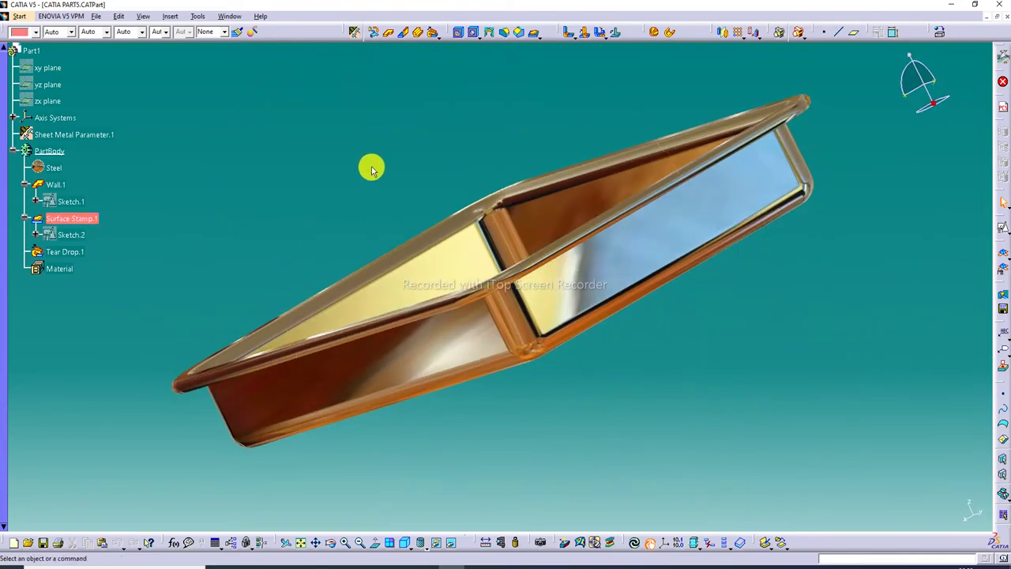
{"action": "middle_click_drag", "start_coordinate": [632, 140], "coordinate": [403, 3]}
{"action": "middle_click_drag", "start_coordinate": [361, 173], "coordinate": [372, 260]}
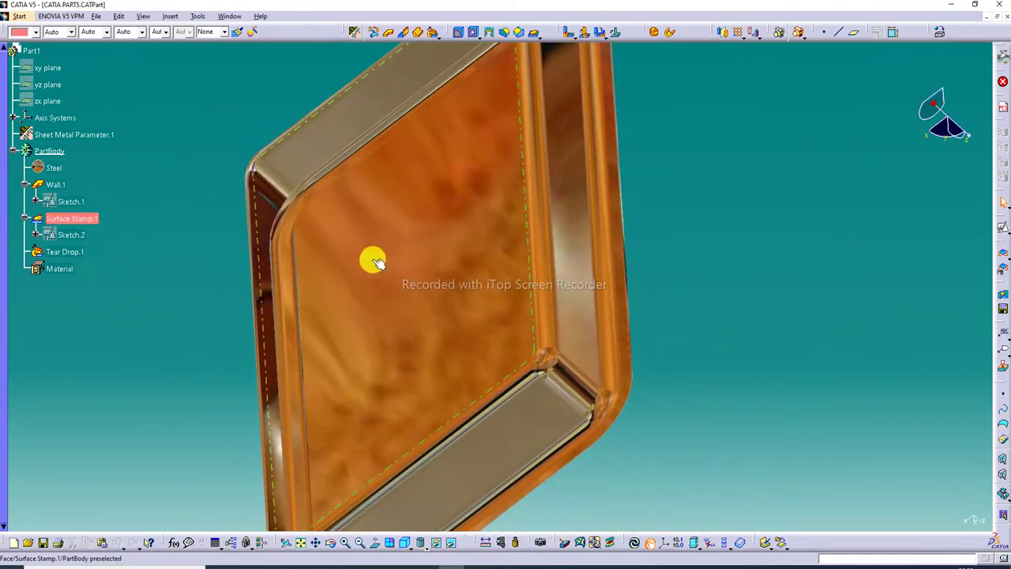
{"action": "left_click", "coordinate": [300, 542]}
{"action": "middle_click_drag", "start_coordinate": [497, 174], "coordinate": [512, 207]}
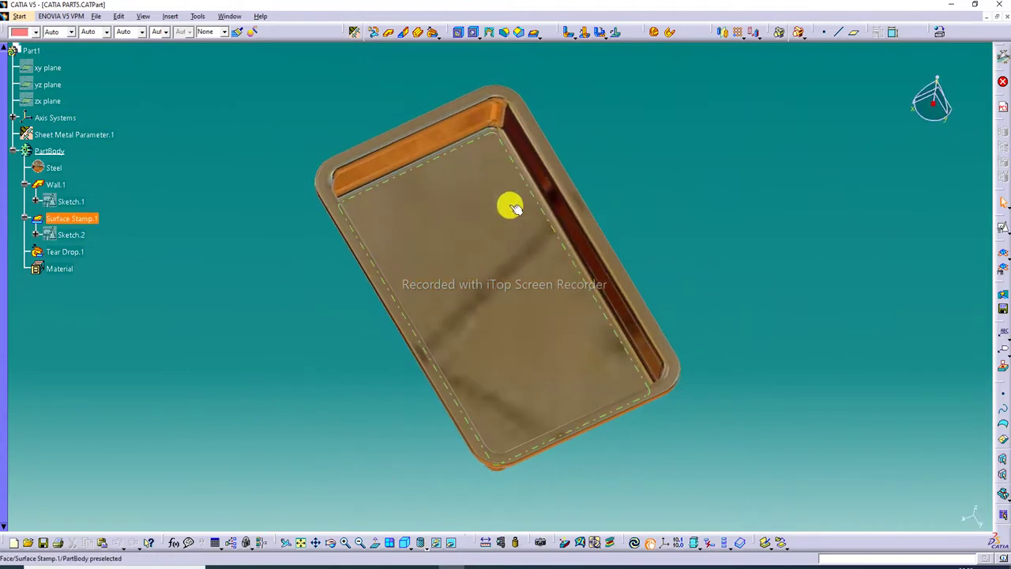
{"action": "middle_click_drag", "start_coordinate": [522, 273], "coordinate": [371, 295]}
{"action": "middle_click_drag", "start_coordinate": [444, 261], "coordinate": [505, 247]}
{"action": "left_click", "coordinate": [506, 247]}
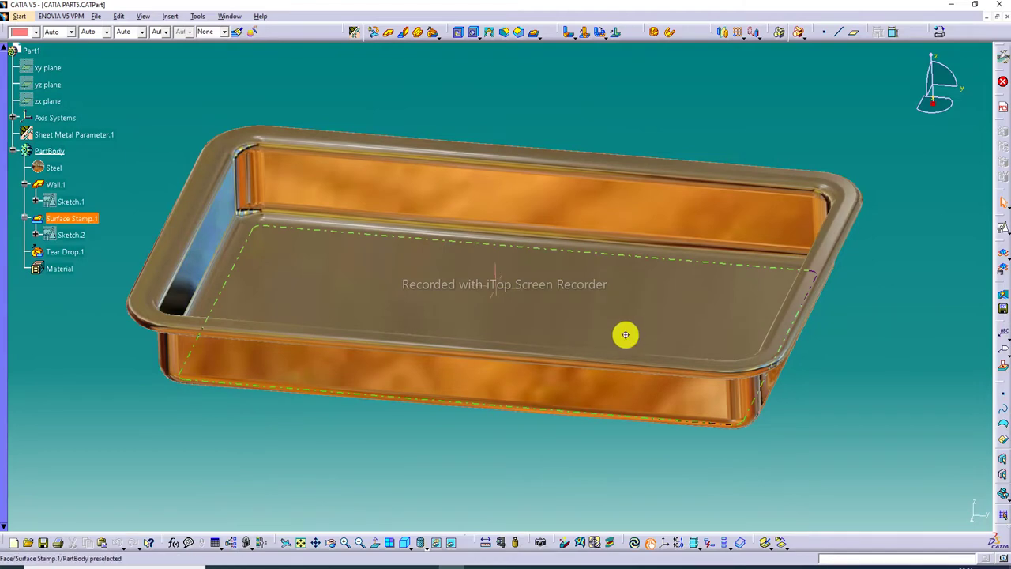
{"action": "middle_click_drag", "start_coordinate": [624, 335], "coordinate": [547, 330]}
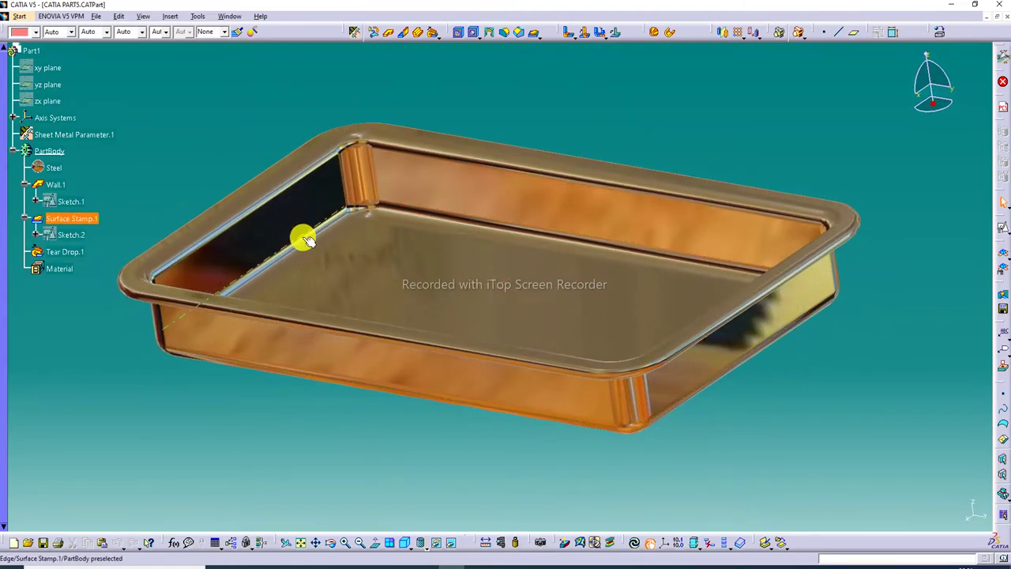
{"action": "middle_click_drag", "start_coordinate": [302, 237], "coordinate": [555, 164]}
{"action": "middle_click_drag", "start_coordinate": [521, 243], "coordinate": [525, 266]}
{"action": "middle_click_drag", "start_coordinate": [429, 208], "coordinate": [490, 206]}
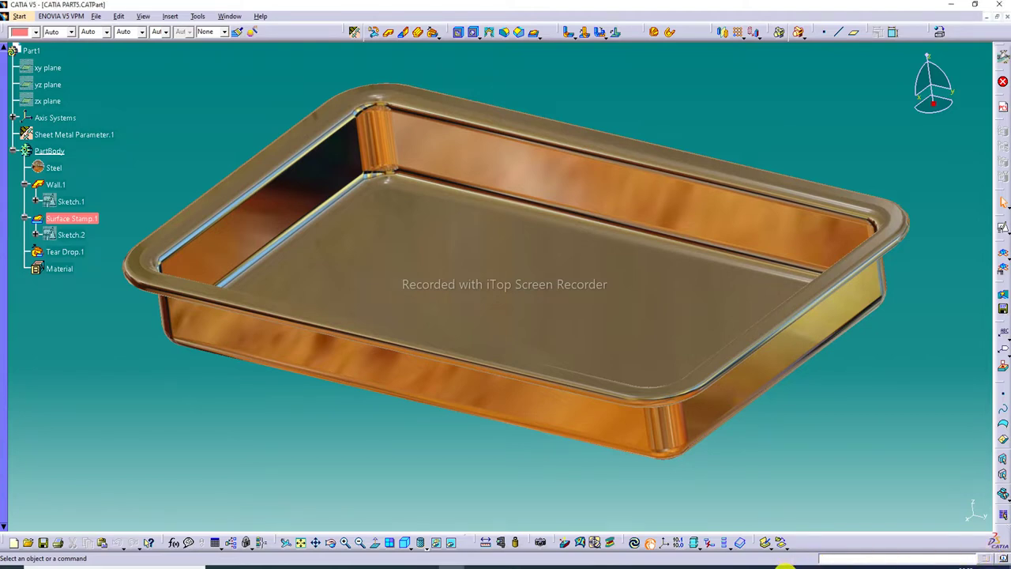
{"action": "middle_click_drag", "start_coordinate": [546, 185], "coordinate": [629, 152]}
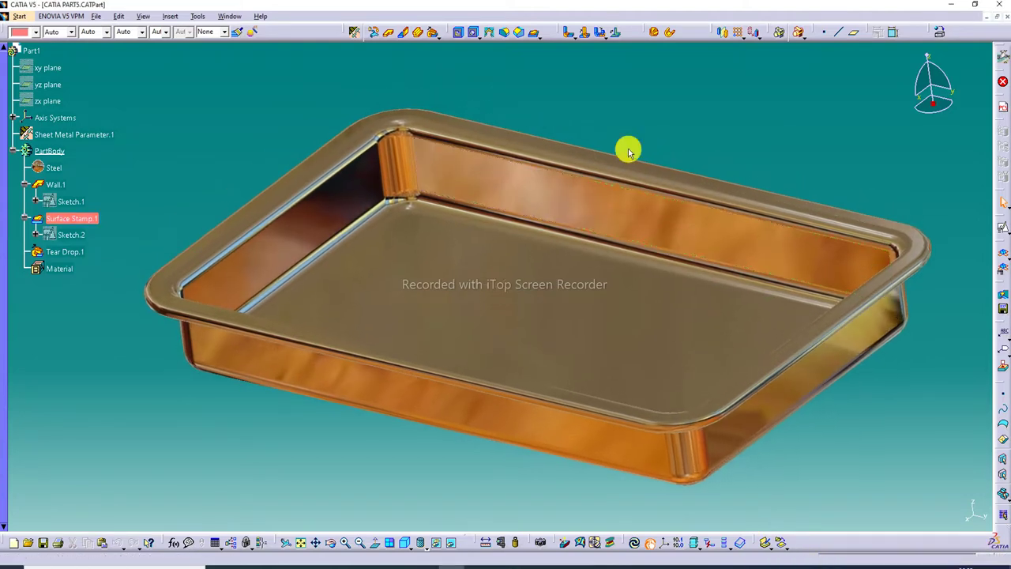
Step: Close the tray part and create a new Generative Sheetmetal Design part with the default name Part1 and hybrid design enabled
{"action": "left_click", "coordinate": [1001, 16]}
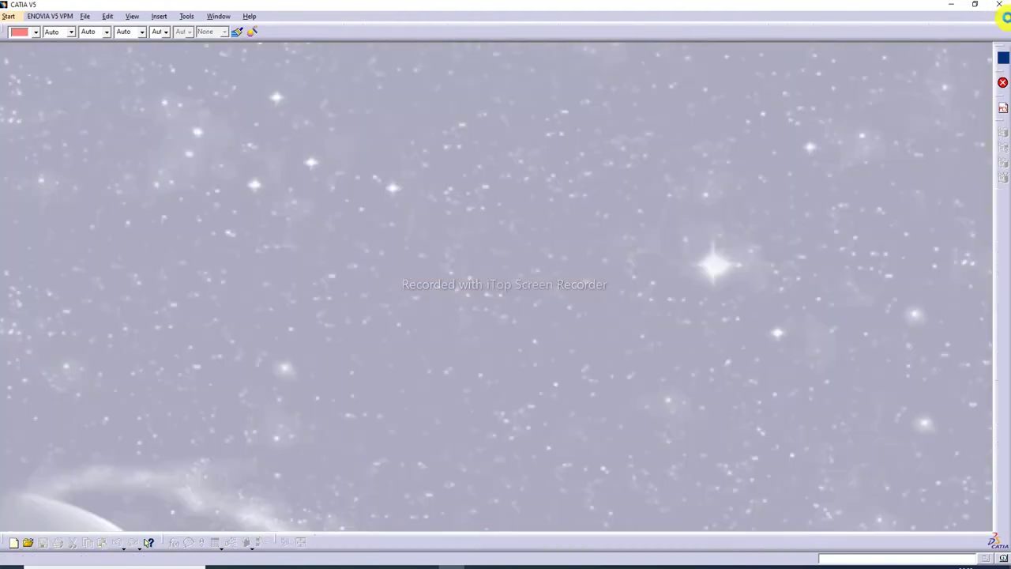
{"action": "left_click", "coordinate": [7, 17]}
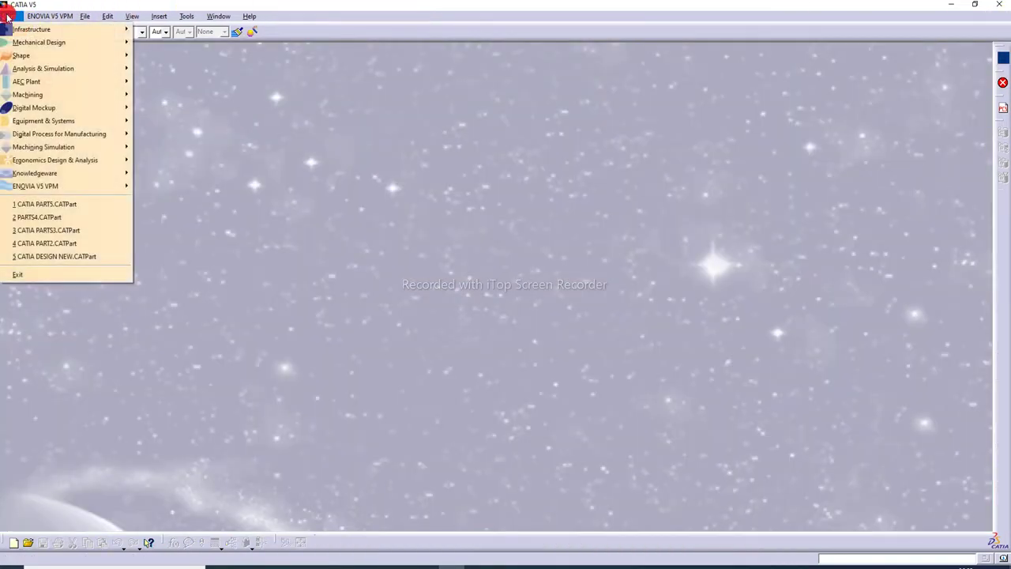
{"action": "mouse_move", "coordinate": [36, 42]}
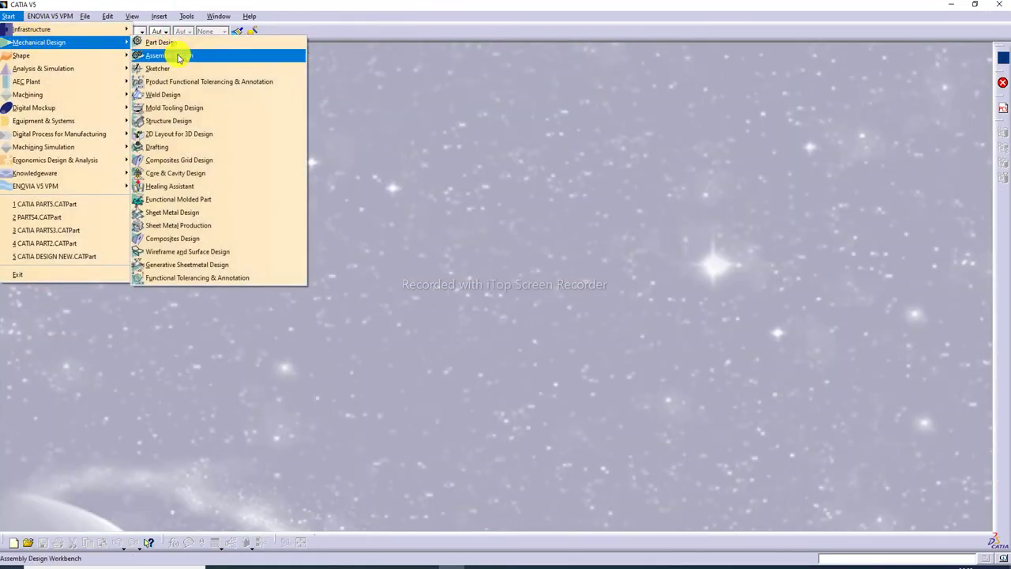
{"action": "left_click", "coordinate": [192, 272]}
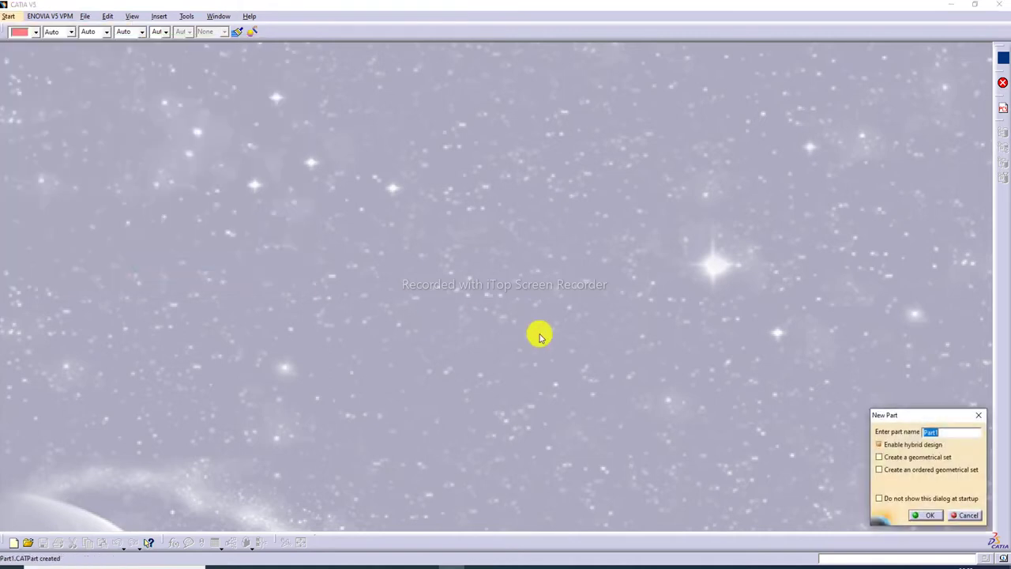
{"action": "left_click", "coordinate": [926, 515]}
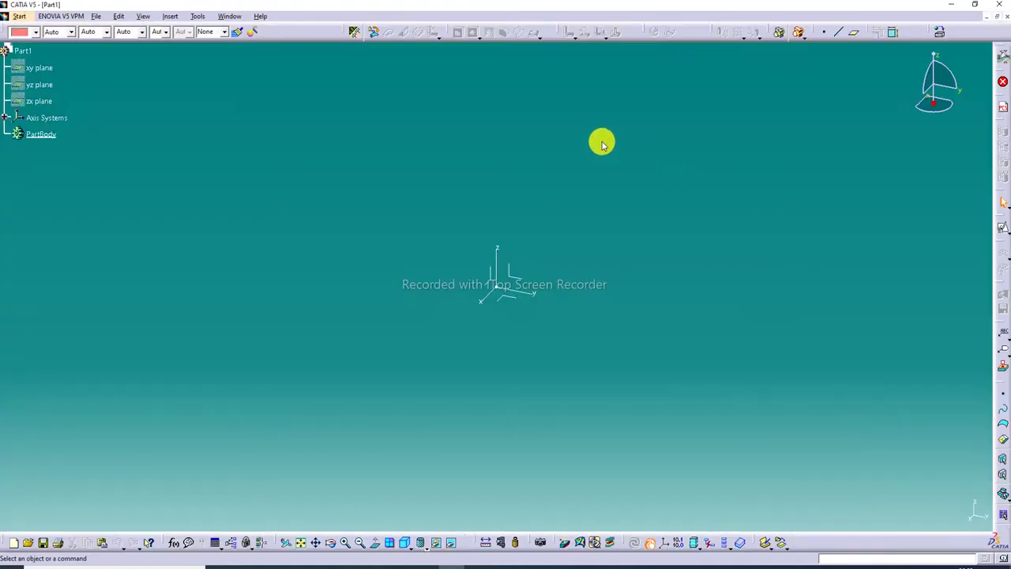
Step: Start a positioned sketch on the XY plane of the absolute axis system with implicit origin and orientation
{"action": "left_click", "coordinate": [509, 297]}
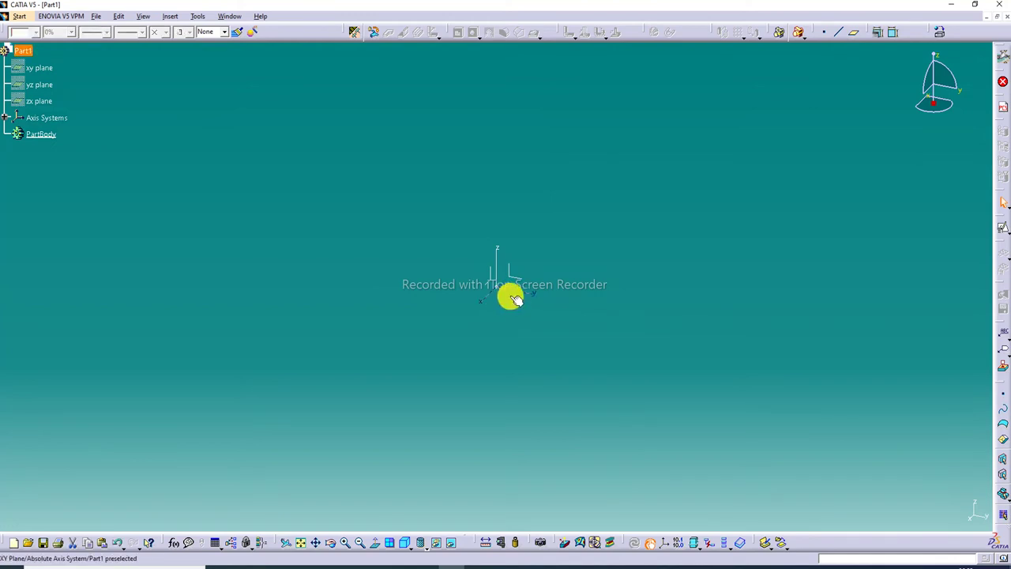
{"action": "left_click", "coordinate": [1004, 241]}
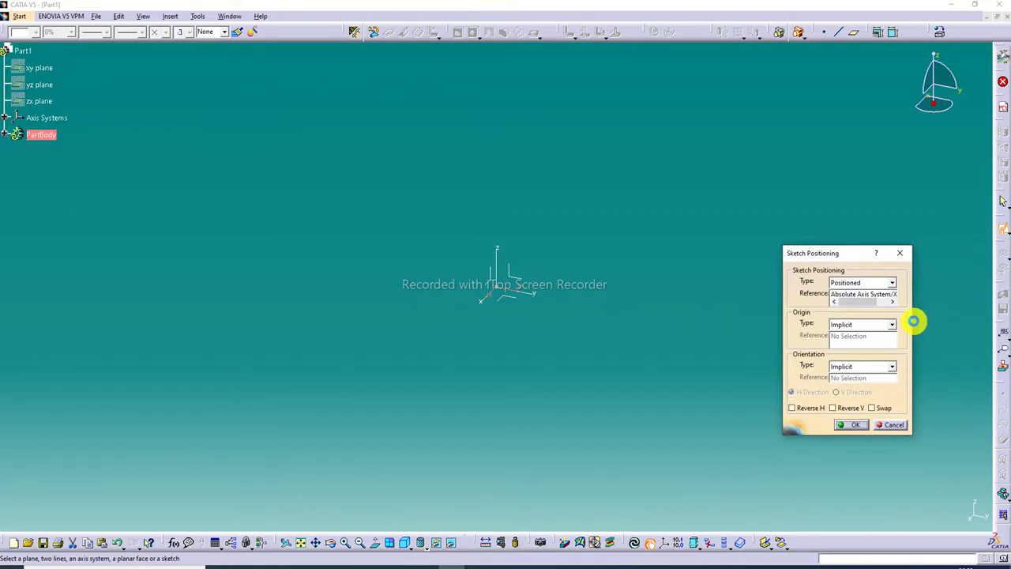
{"action": "left_click_drag", "start_coordinate": [912, 321], "coordinate": [967, 321]}
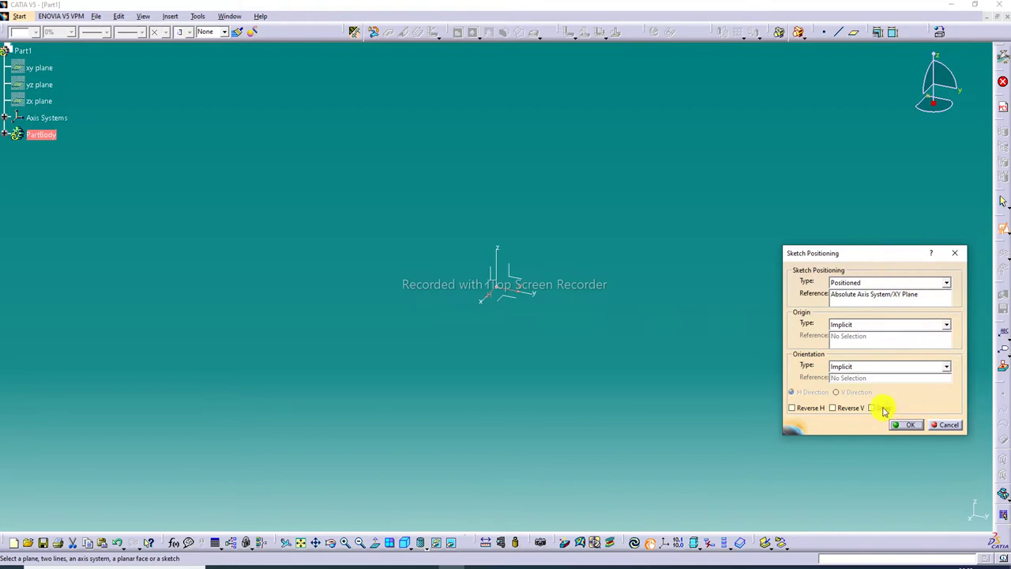
{"action": "left_click", "coordinate": [908, 427]}
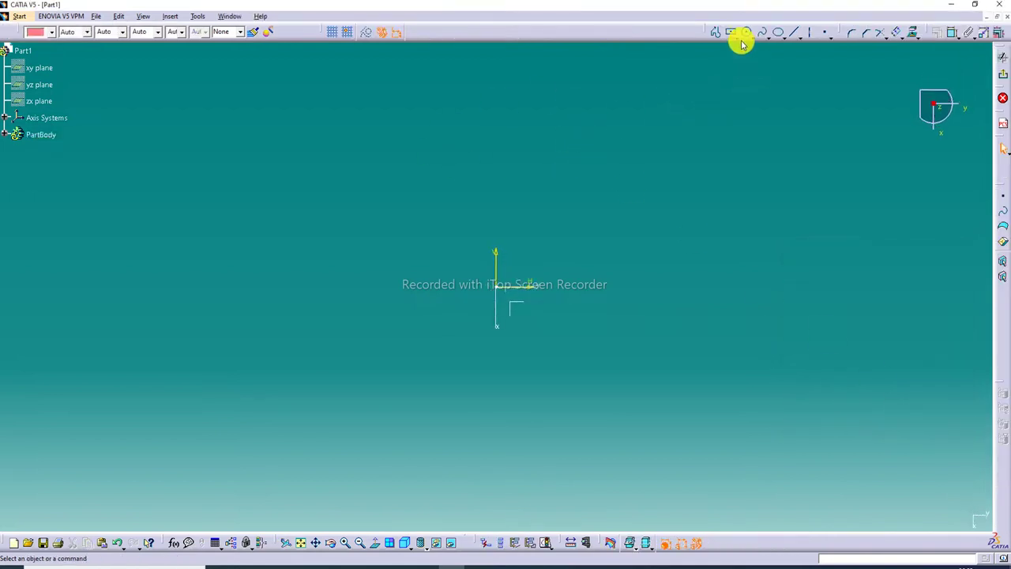
Step: Sketch a centered rectangle about 268 mm wide and 169 mm high around the origin
{"action": "left_click", "coordinate": [735, 34]}
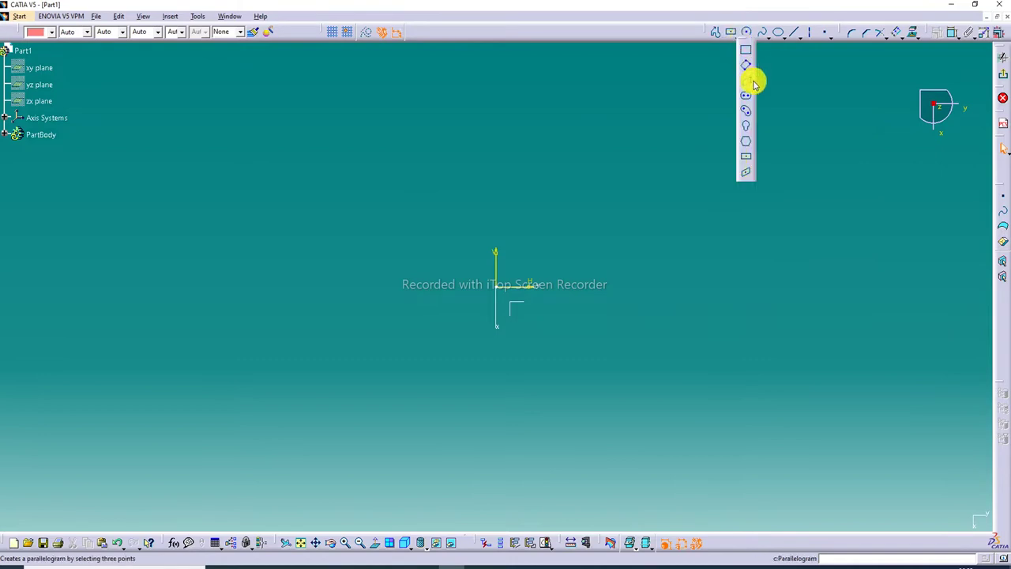
{"action": "left_click", "coordinate": [734, 171]}
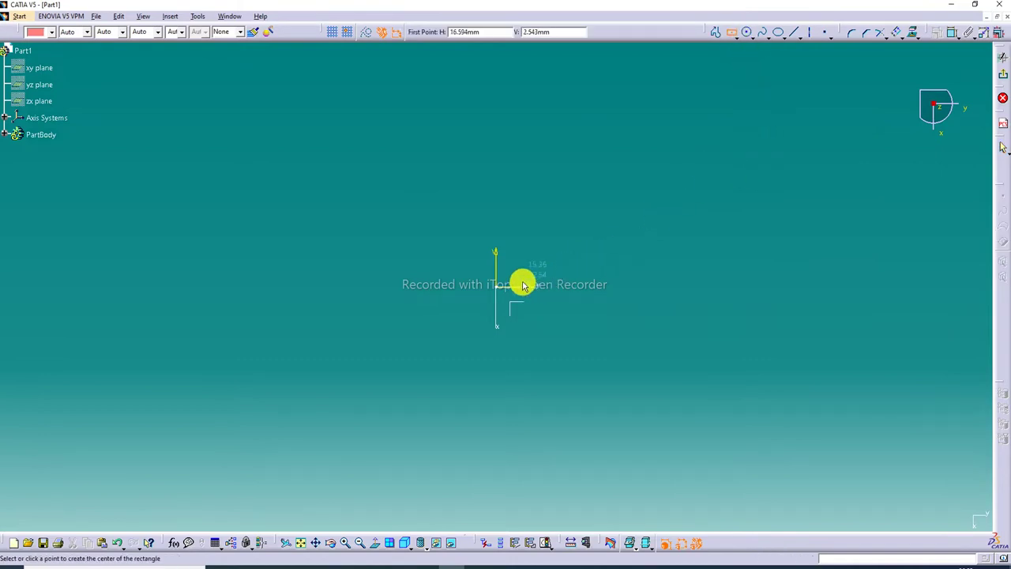
{"action": "left_click", "coordinate": [496, 289]}
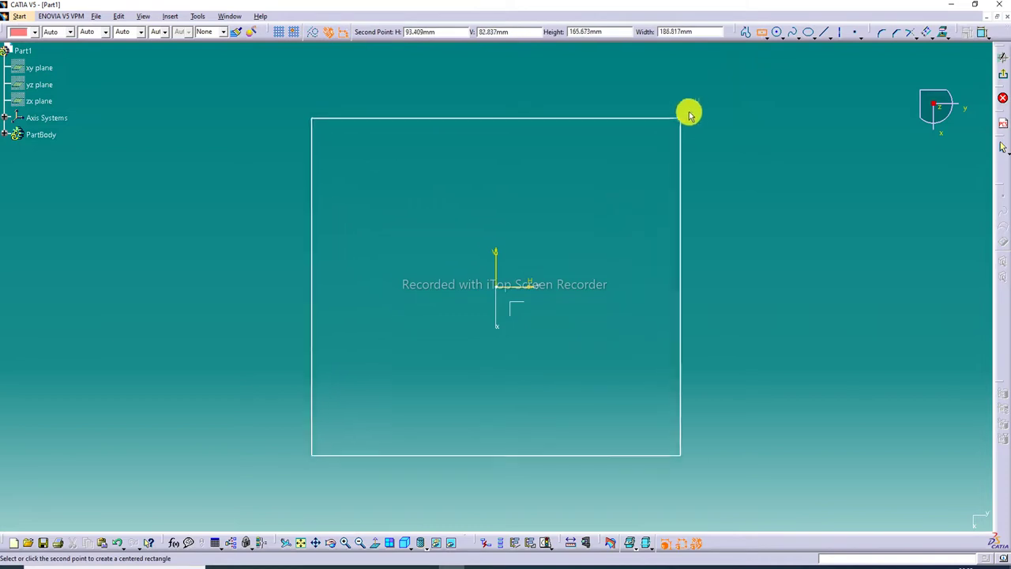
{"action": "left_click", "coordinate": [761, 116]}
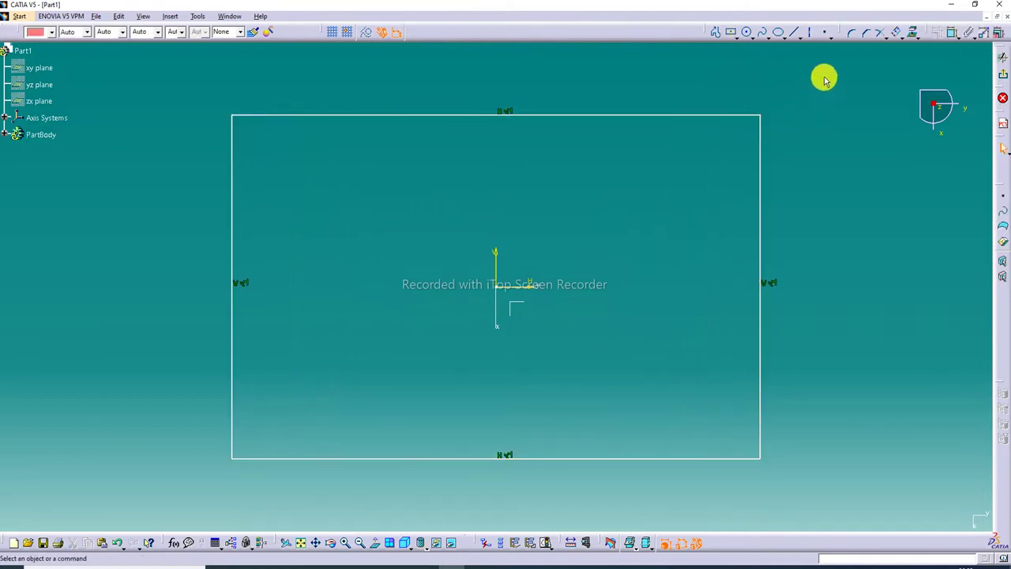
Step: Round all four corners of the rectangle with a 24 mm radius
{"action": "left_click", "coordinate": [850, 31]}
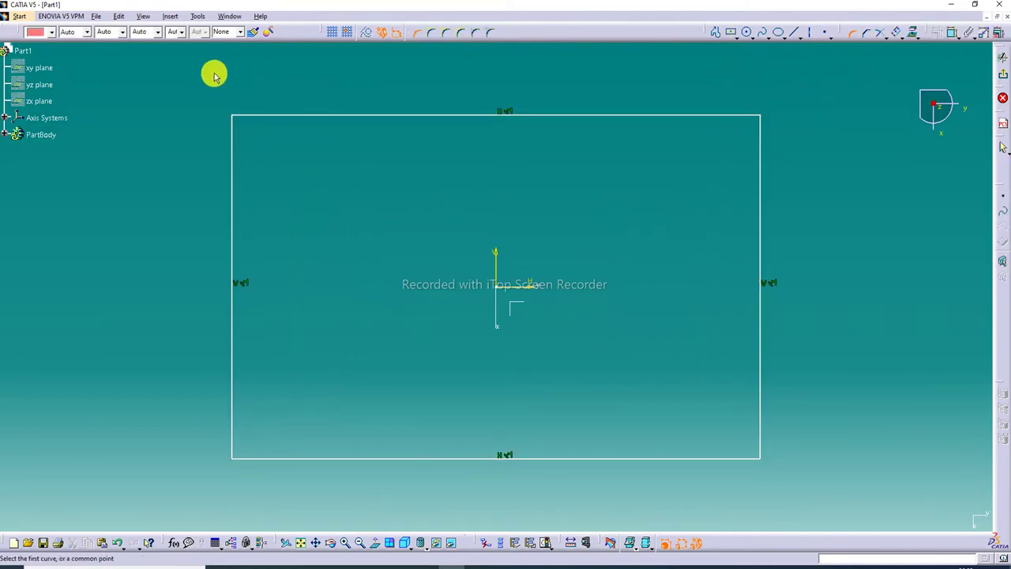
{"action": "mouse_move", "coordinate": [212, 72]}
{"action": "left_mouse_down"}
{"action": "mouse_move", "coordinate": [402, 65]}
{"action": "mouse_move", "coordinate": [686, 158]}
{"action": "mouse_move", "coordinate": [814, 284]}
{"action": "mouse_move", "coordinate": [800, 479]}
{"action": "mouse_move", "coordinate": [802, 441]}
{"action": "left_mouse_up"}
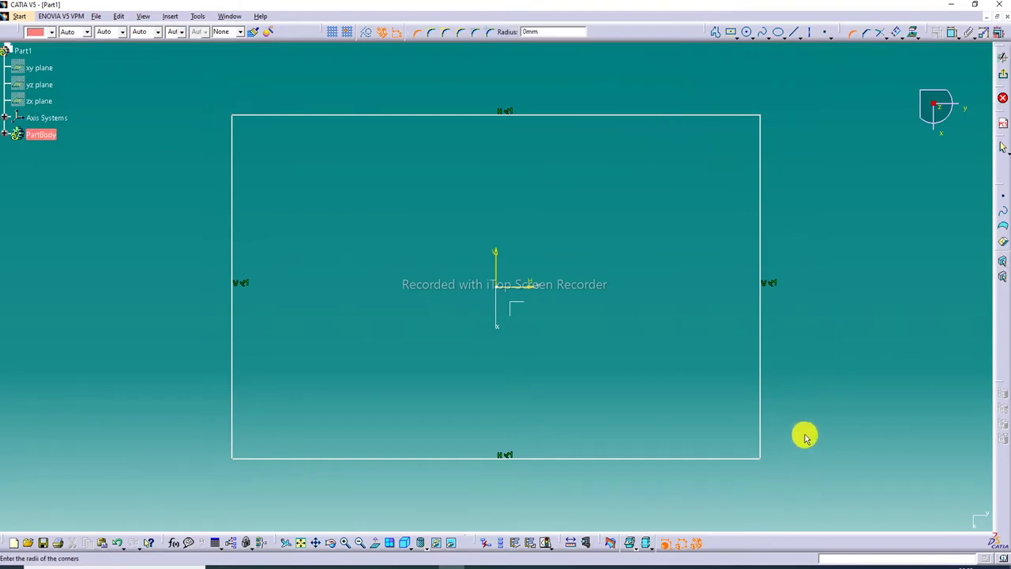
{"action": "double_click", "coordinate": [545, 32]}
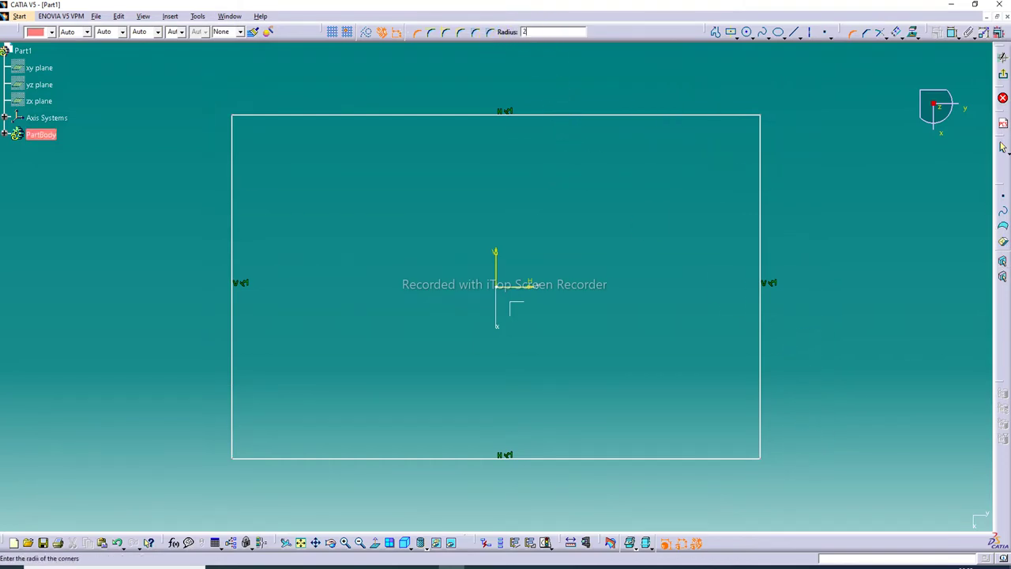
{"action": "key", "text": "Return"}
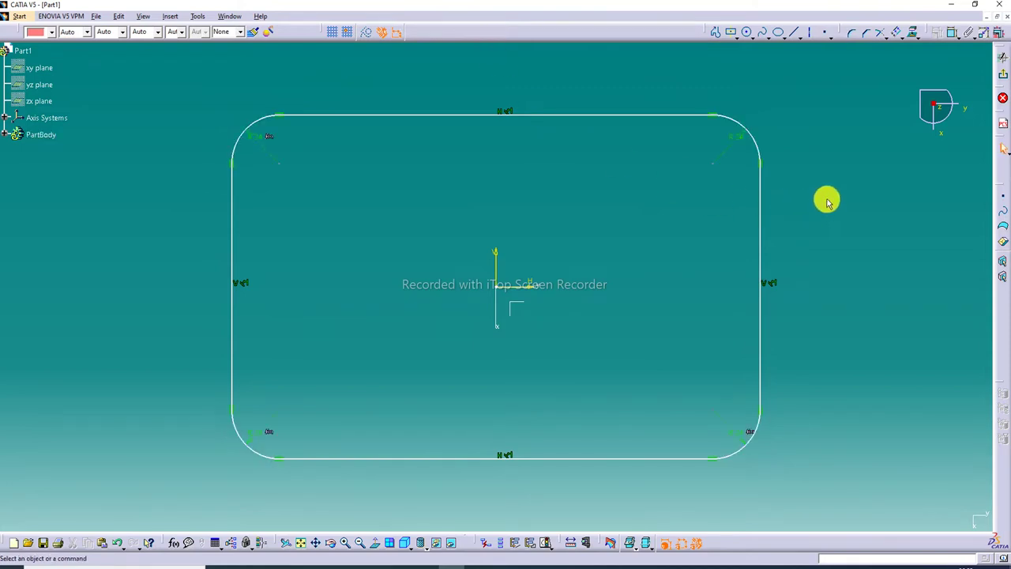
Step: Dimension the rectangle's overall width between its vertical sides and its overall height between its horizontal sides
{"action": "left_click", "coordinate": [951, 32]}
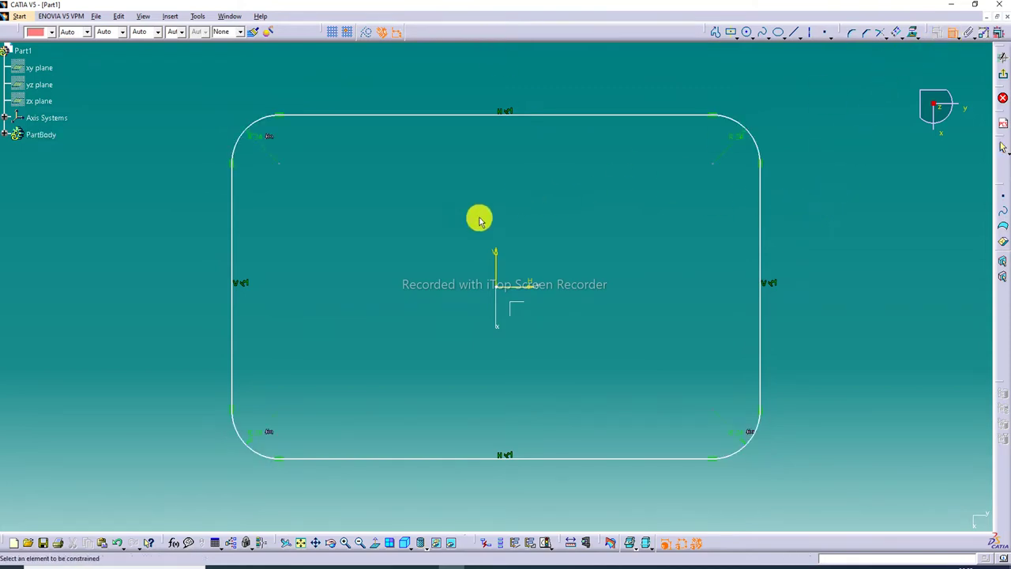
{"action": "left_click", "coordinate": [231, 238]}
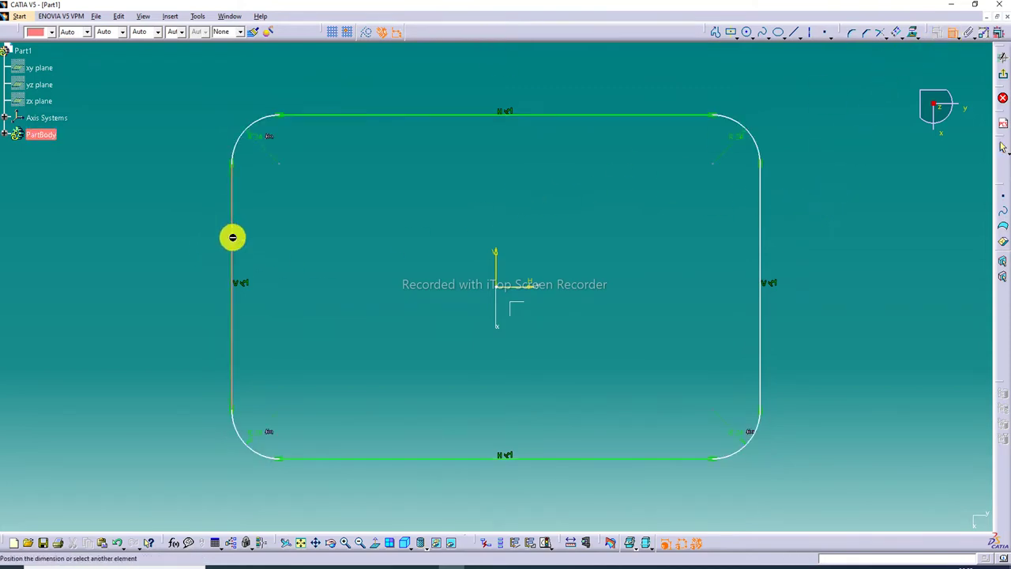
{"action": "left_click", "coordinate": [760, 251]}
{"action": "left_click", "coordinate": [594, 86]}
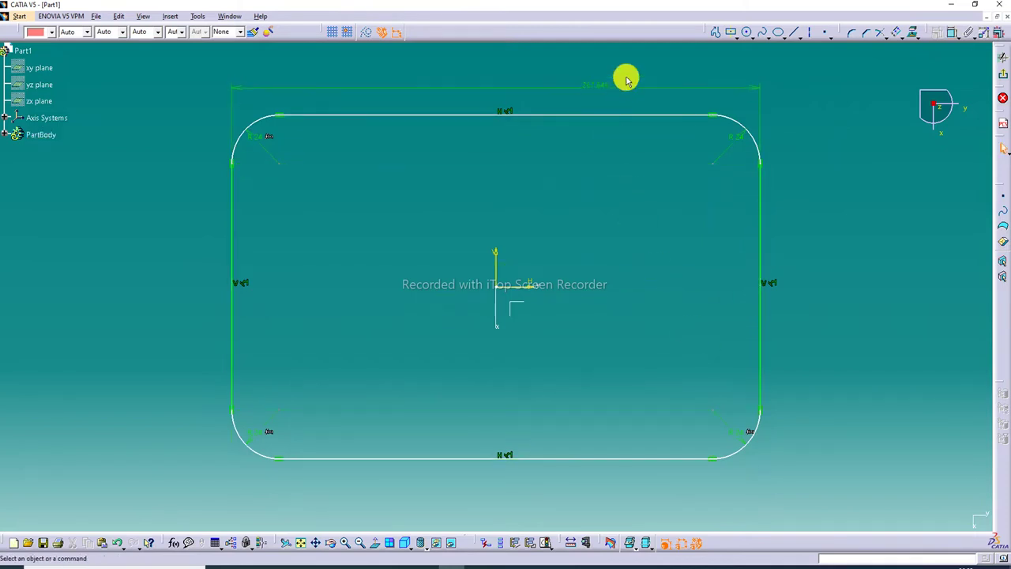
{"action": "left_click", "coordinate": [951, 32]}
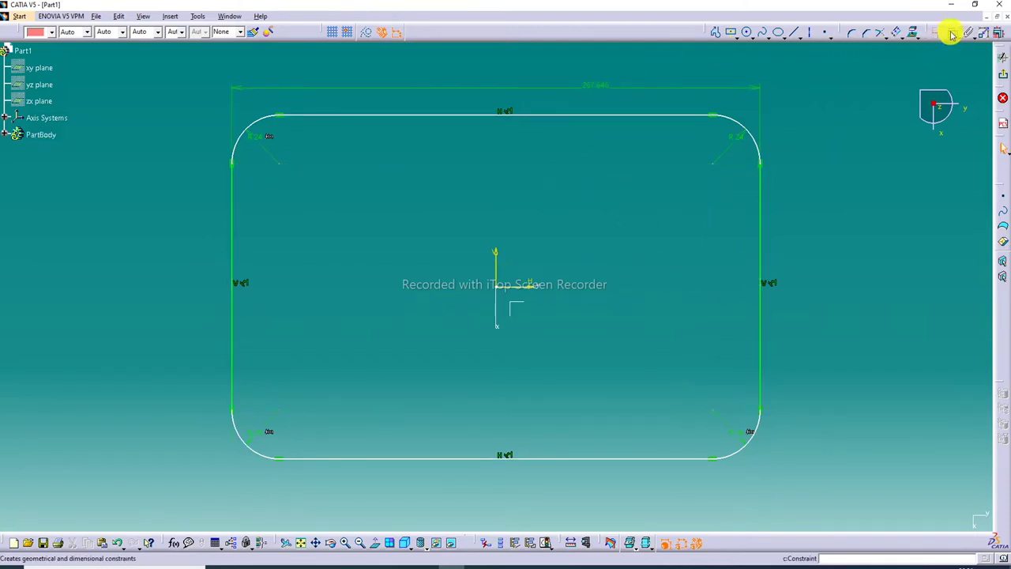
{"action": "left_click", "coordinate": [661, 115]}
{"action": "left_click", "coordinate": [639, 458]}
{"action": "left_click", "coordinate": [823, 314]}
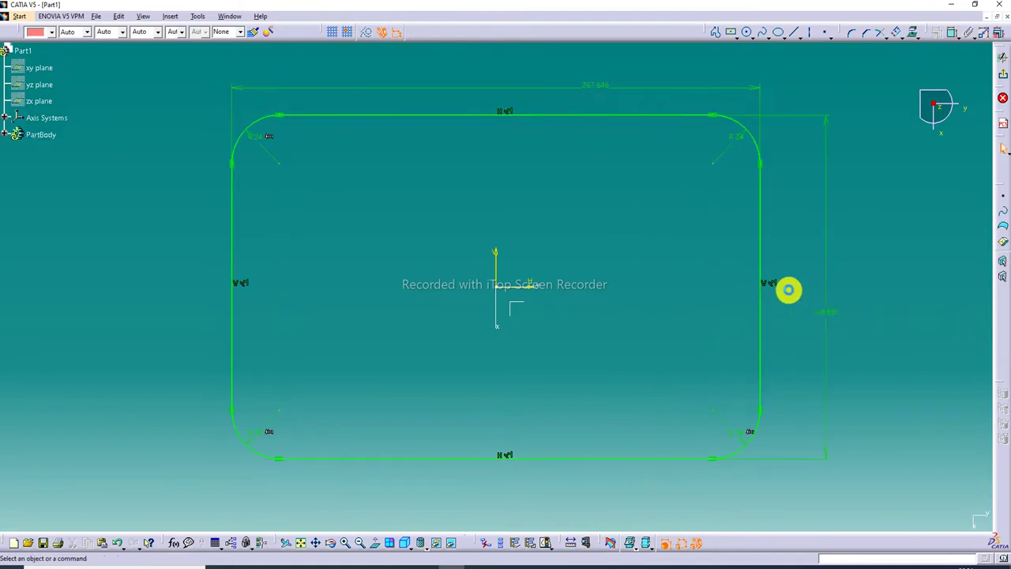
Step: Set the rectangle's overall width to 320 mm and its height to 190 mm, placing the height dimension outside the profile
{"action": "double_click", "coordinate": [592, 87]}
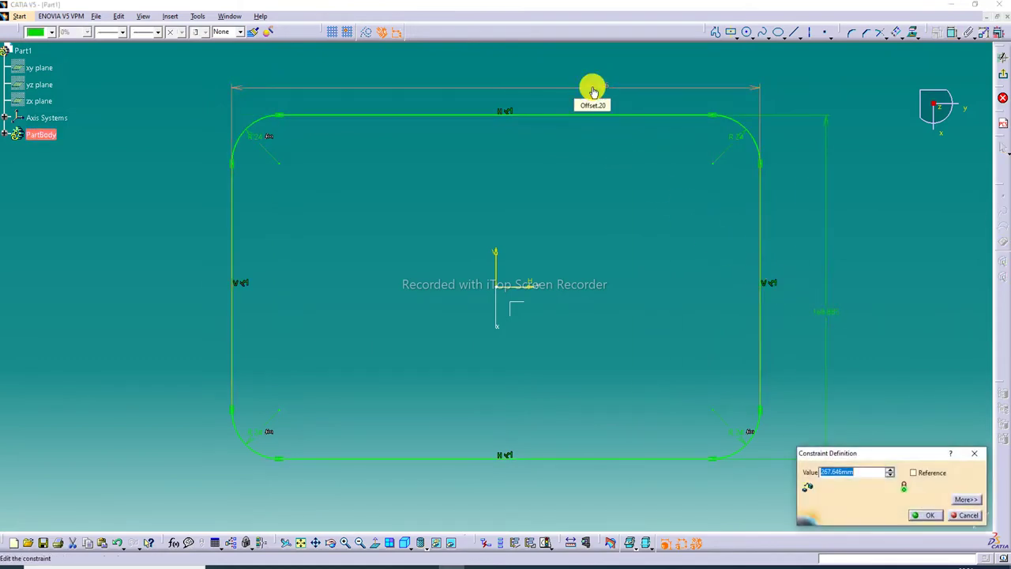
{"action": "type", "text": "320"}
{"action": "key", "text": "Return"}
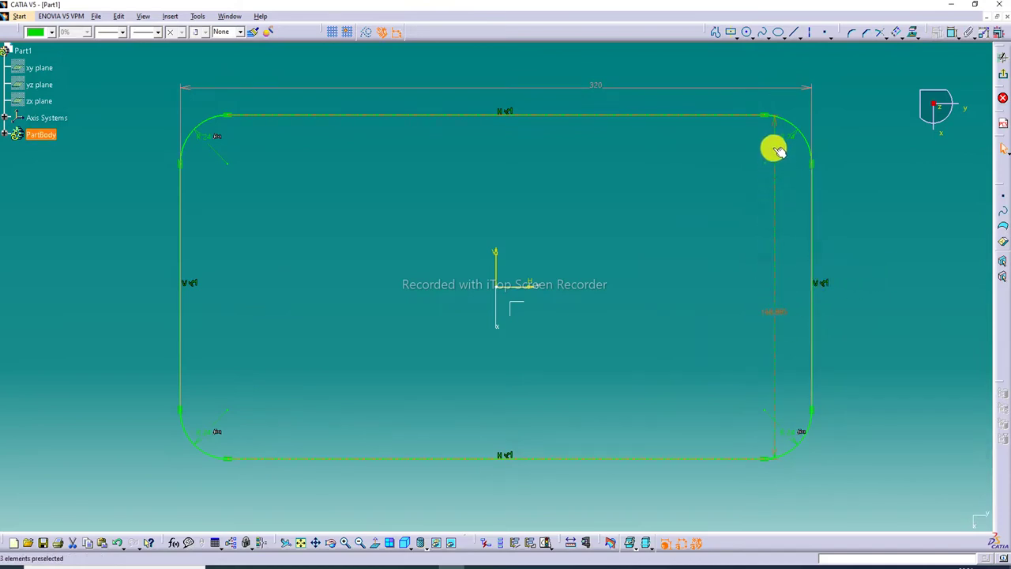
{"action": "left_click_drag", "start_coordinate": [774, 146], "coordinate": [856, 309]}
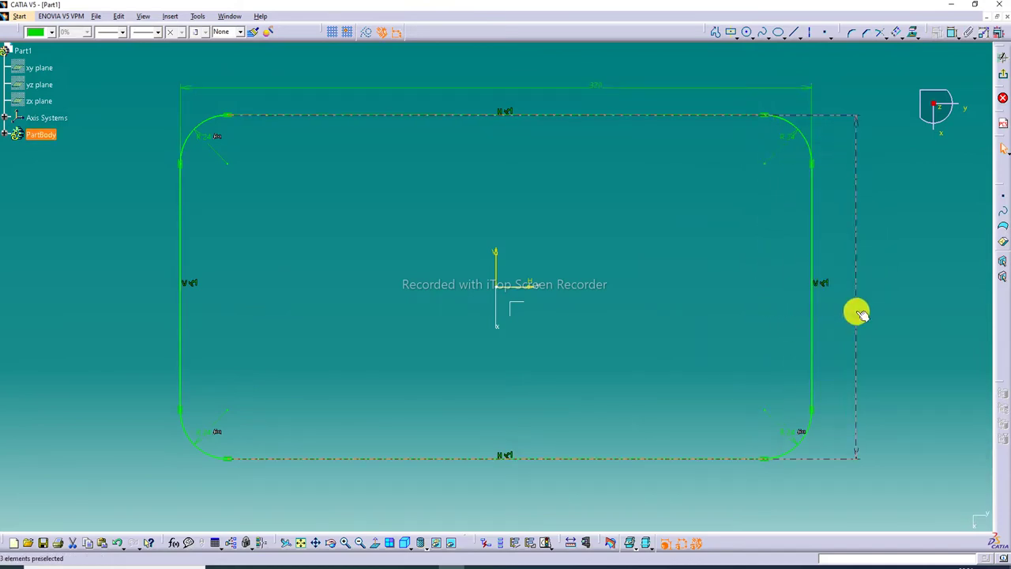
{"action": "double_click", "coordinate": [856, 311]}
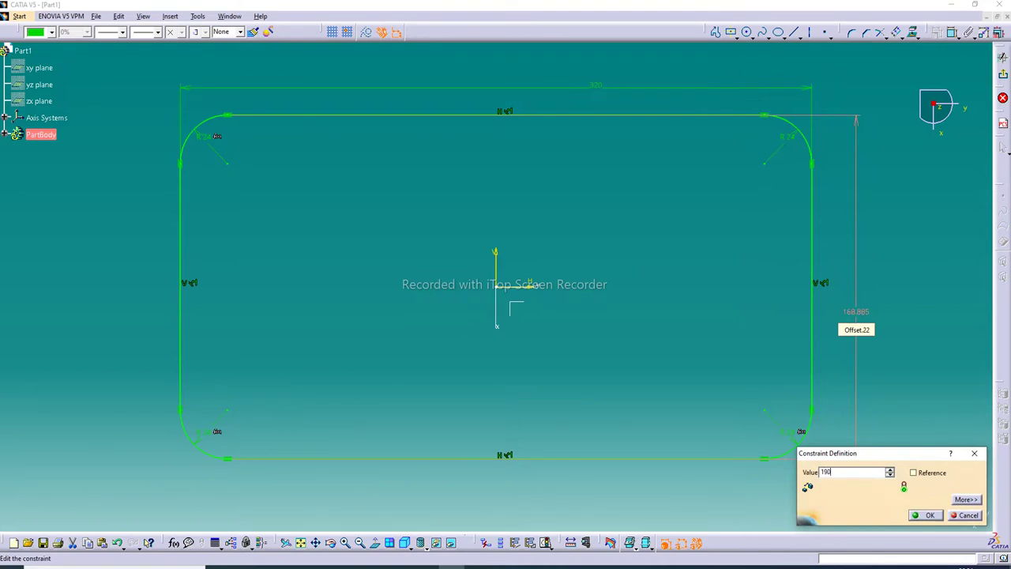
{"action": "key", "text": "Return"}
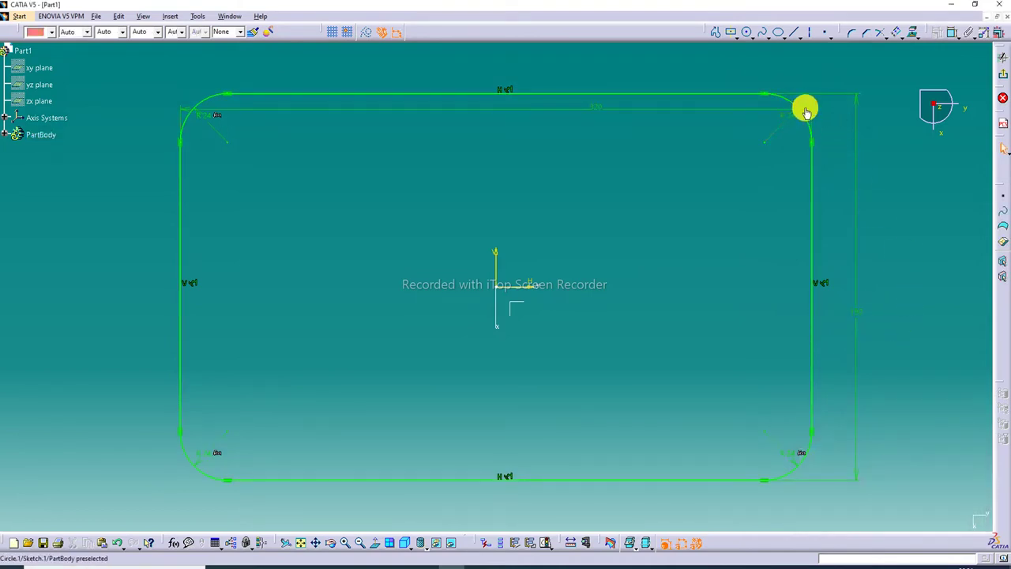
Step: Move the overall width dimension above the rounded rectangle, outside the profile, and finish the sketch
{"action": "left_click_drag", "start_coordinate": [804, 103], "coordinate": [761, 74]}
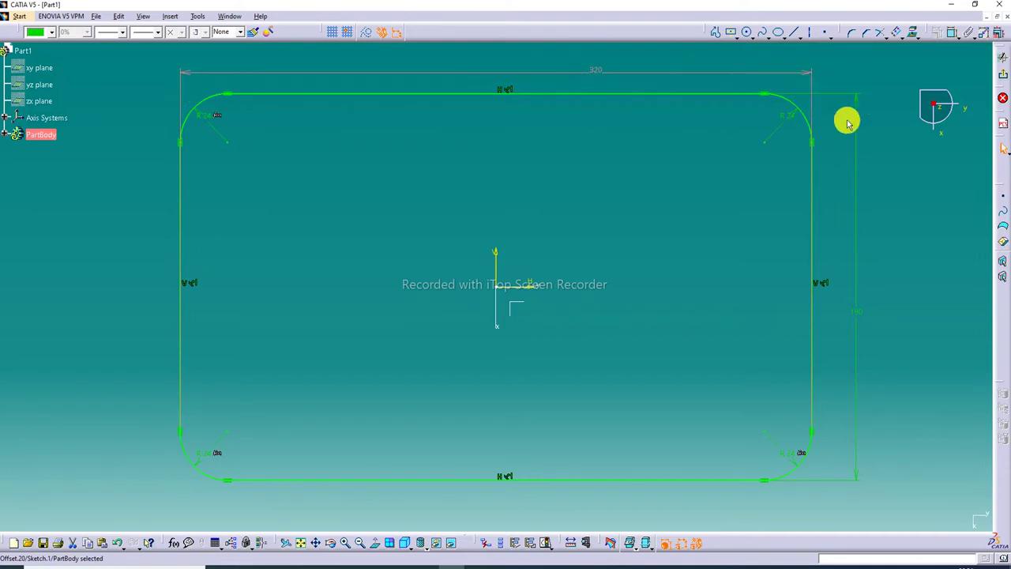
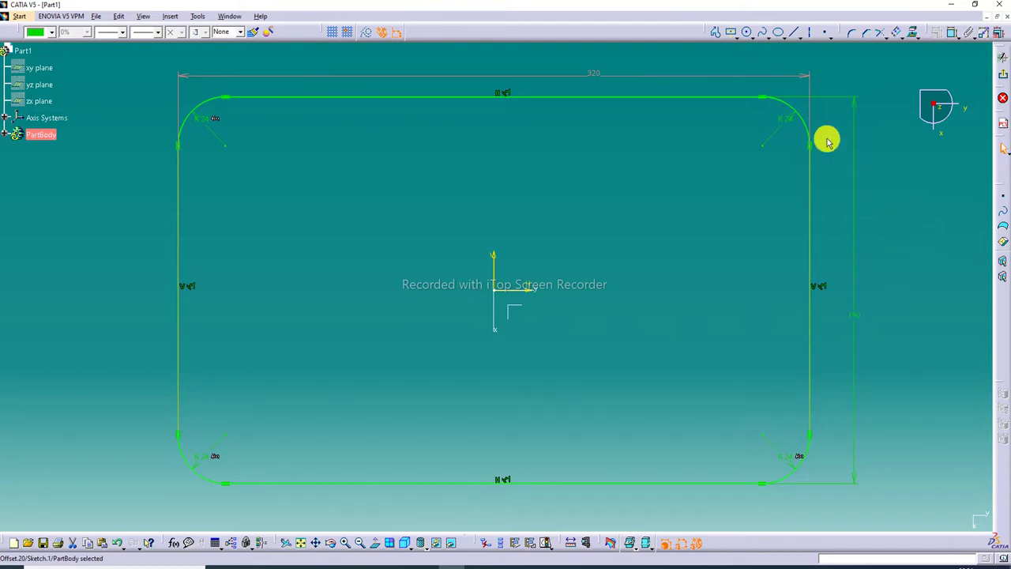
{"action": "left_click", "coordinate": [792, 124]}
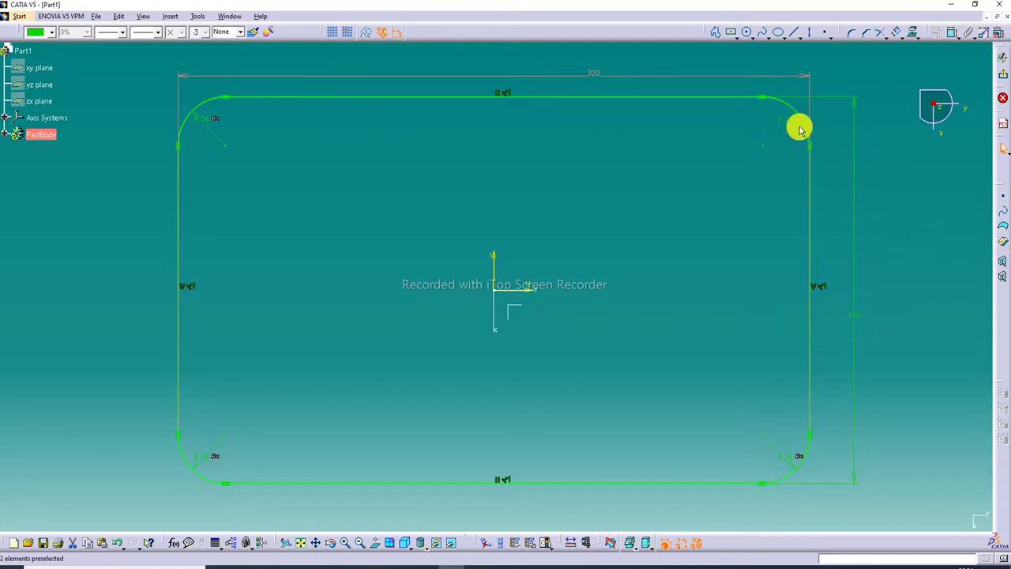
{"action": "left_click", "coordinate": [1002, 86]}
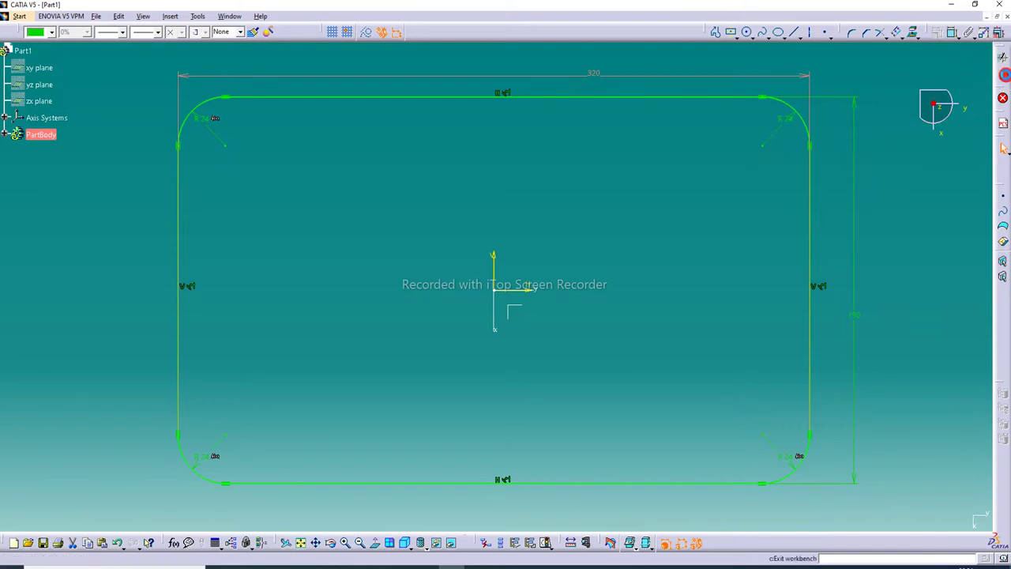
{"action": "left_click", "coordinate": [583, 118]}
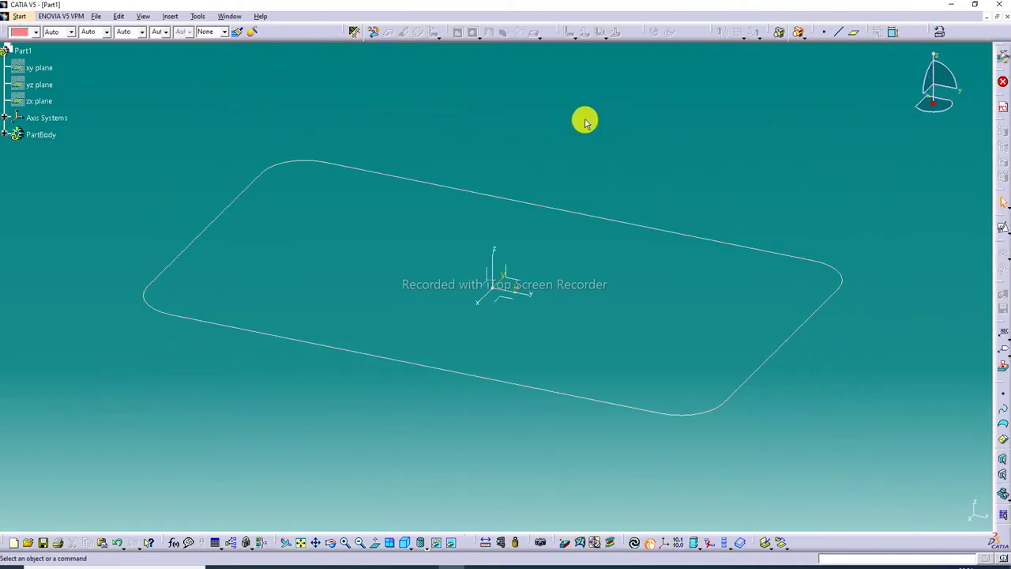
Step: Define sheet-metal parameters with 1 mm thickness and 4 mm default bend radius, and create a wall from the rounded rectangle sketch
{"action": "left_click", "coordinate": [356, 33]}
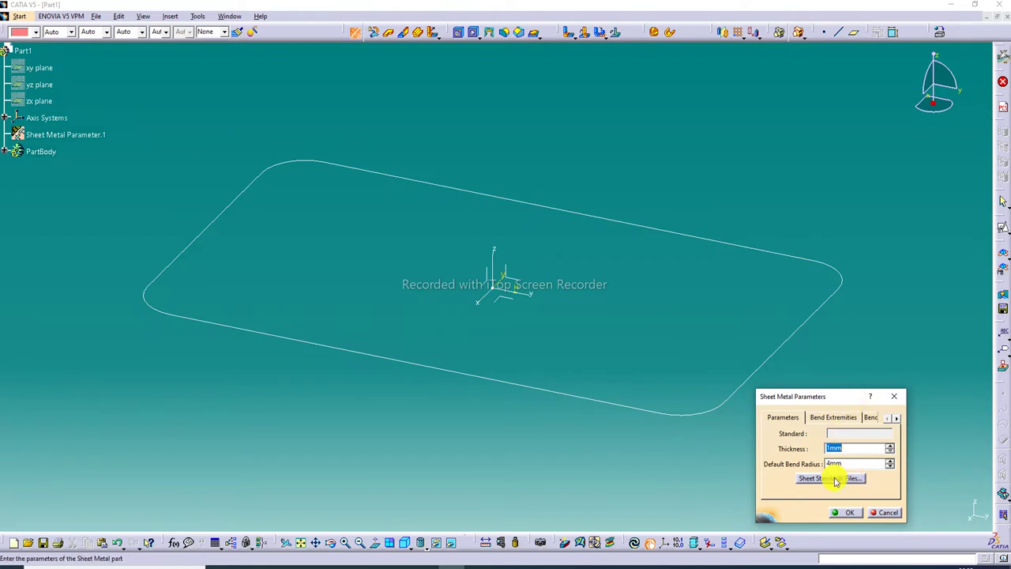
{"action": "left_click", "coordinate": [843, 511]}
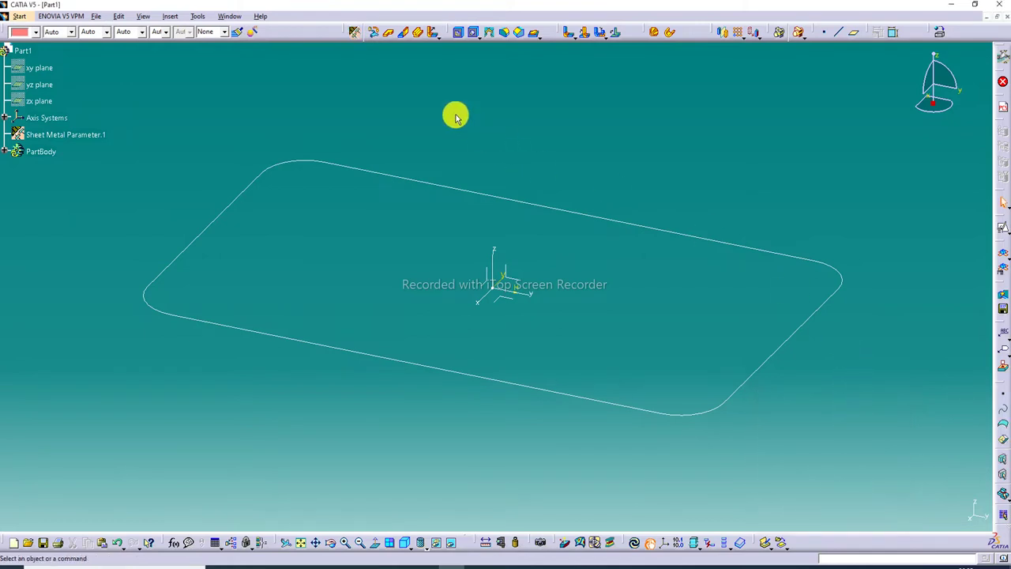
{"action": "left_click", "coordinate": [391, 34]}
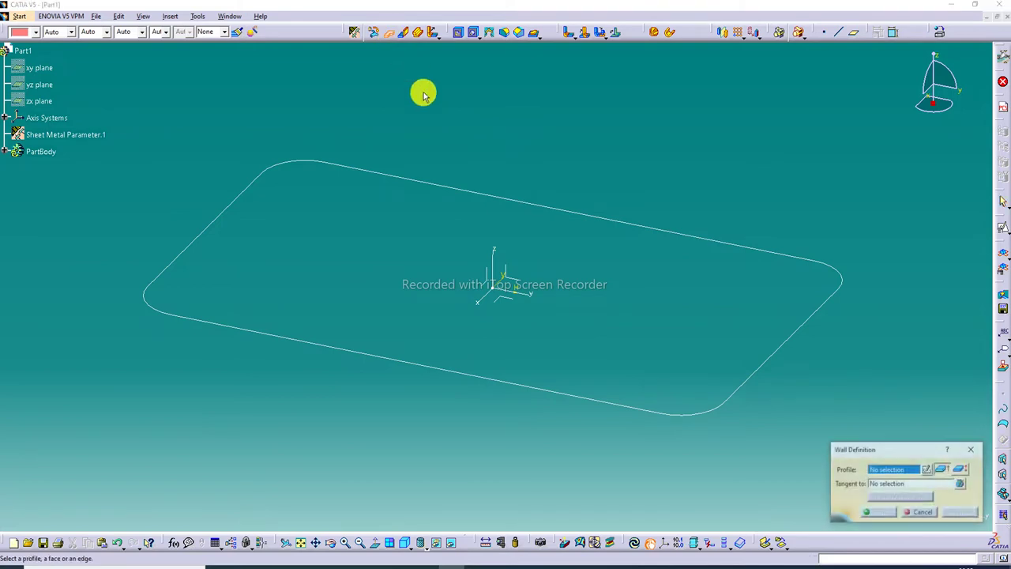
{"action": "left_click", "coordinate": [545, 207]}
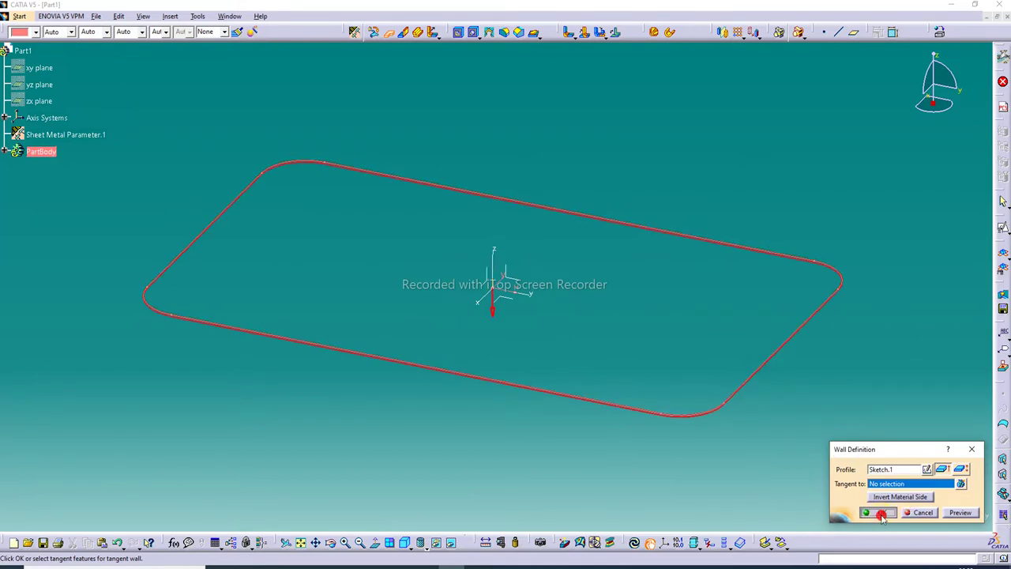
{"action": "left_click", "coordinate": [881, 512]}
{"action": "left_click", "coordinate": [778, 156]}
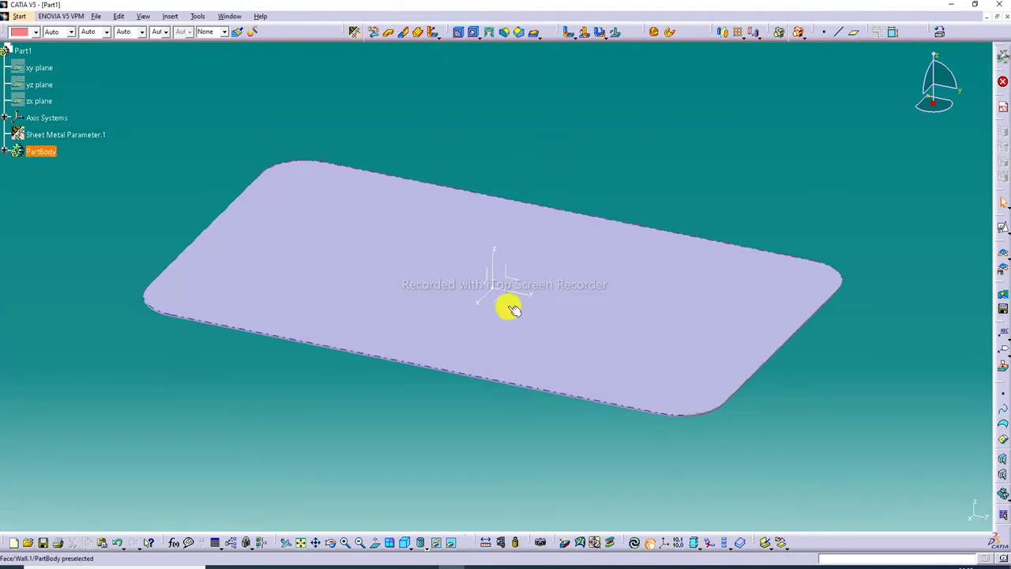
Step: Display the part shaded with edges but without smooth edges, and hide the axis system at the origin
{"action": "left_click", "coordinate": [424, 544]}
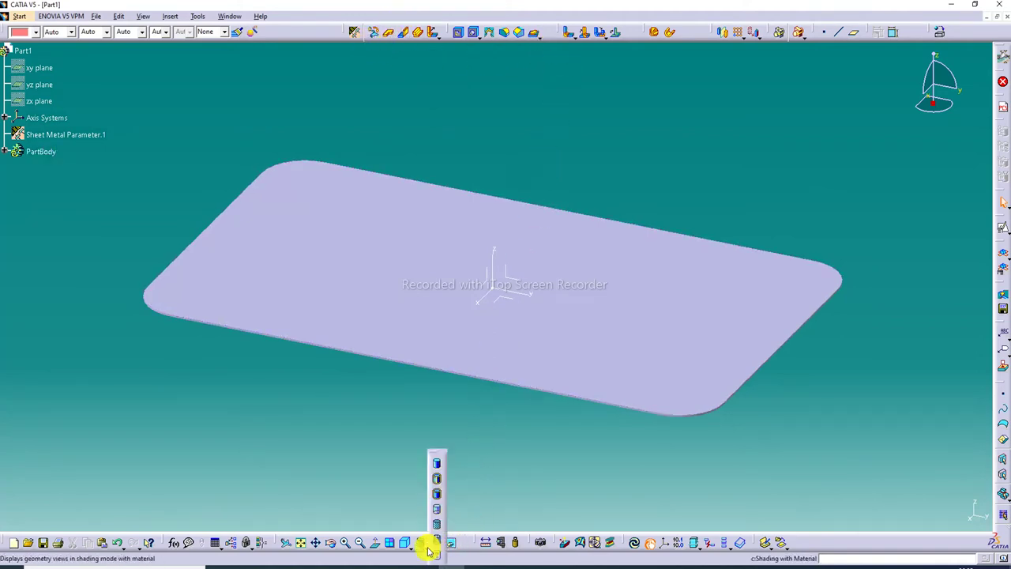
{"action": "left_click", "coordinate": [438, 496]}
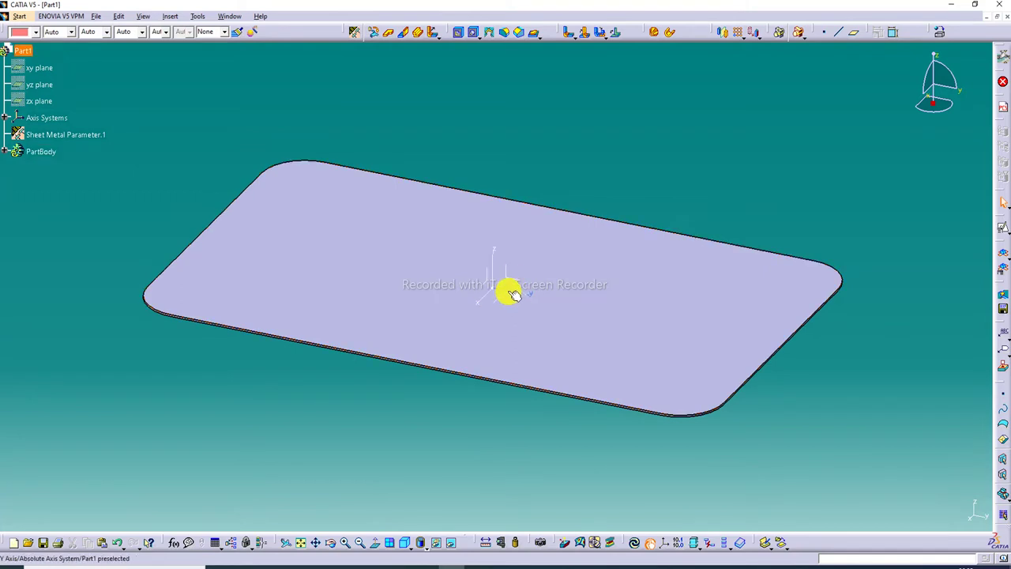
{"action": "right_click", "coordinate": [509, 292]}
{"action": "left_click", "coordinate": [541, 323]}
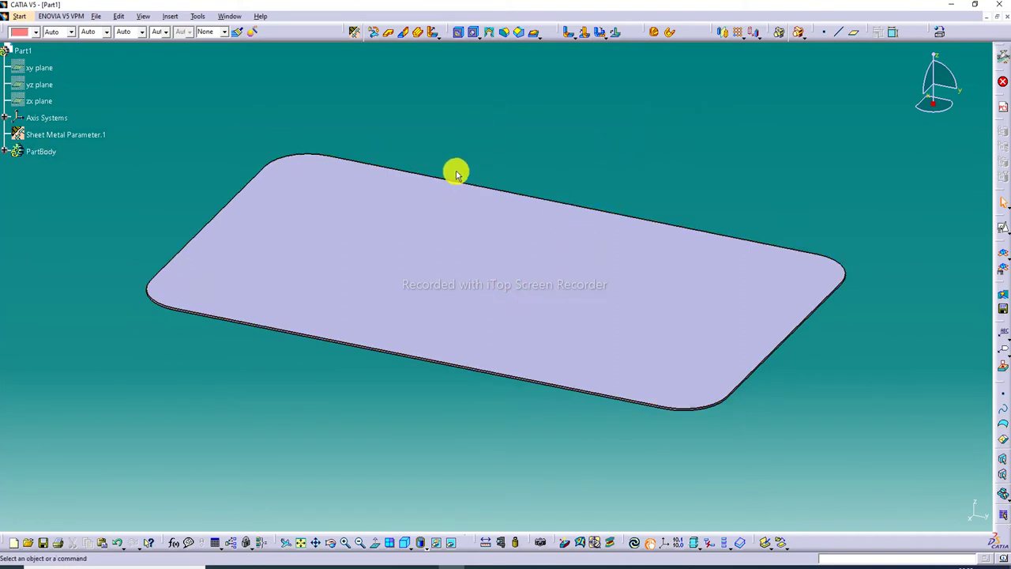
Step: Sketch on the wall's top face an inward offset of its outer contour, about 15 mm from the edge
{"action": "left_click", "coordinate": [586, 249]}
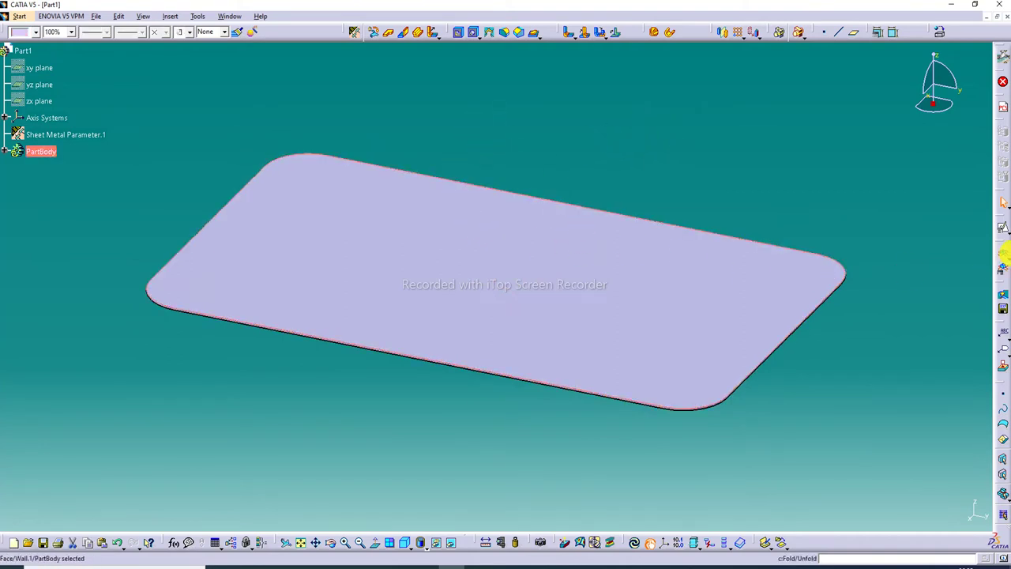
{"action": "left_click", "coordinate": [1003, 244]}
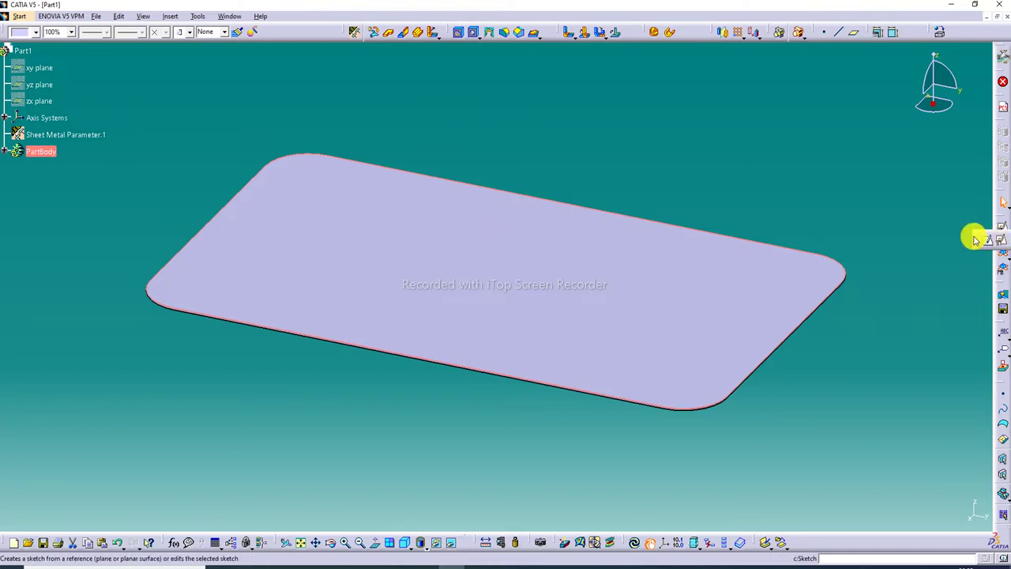
{"action": "left_click", "coordinate": [861, 408]}
{"action": "left_click", "coordinate": [855, 426]}
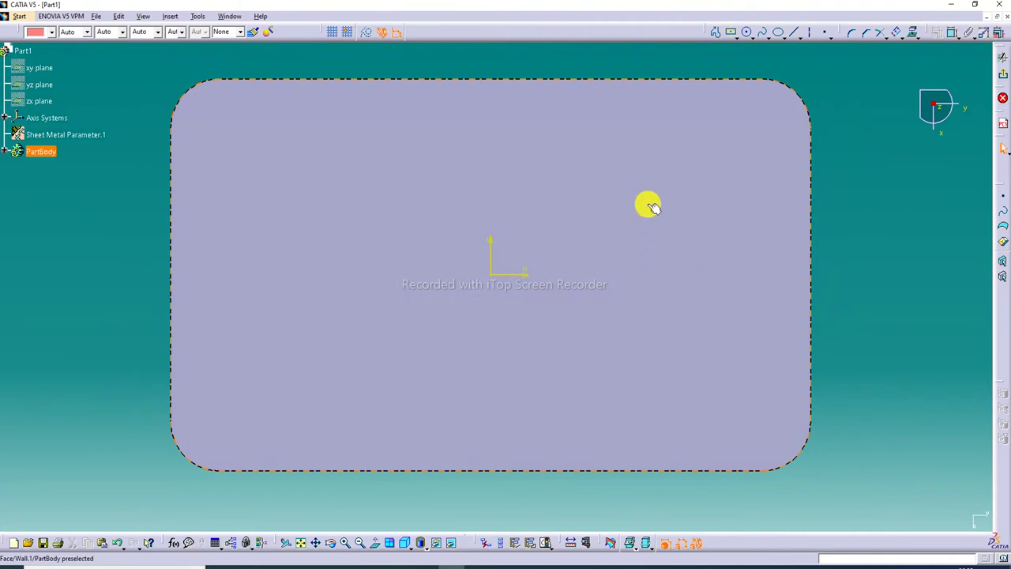
{"action": "left_click", "coordinate": [916, 36]}
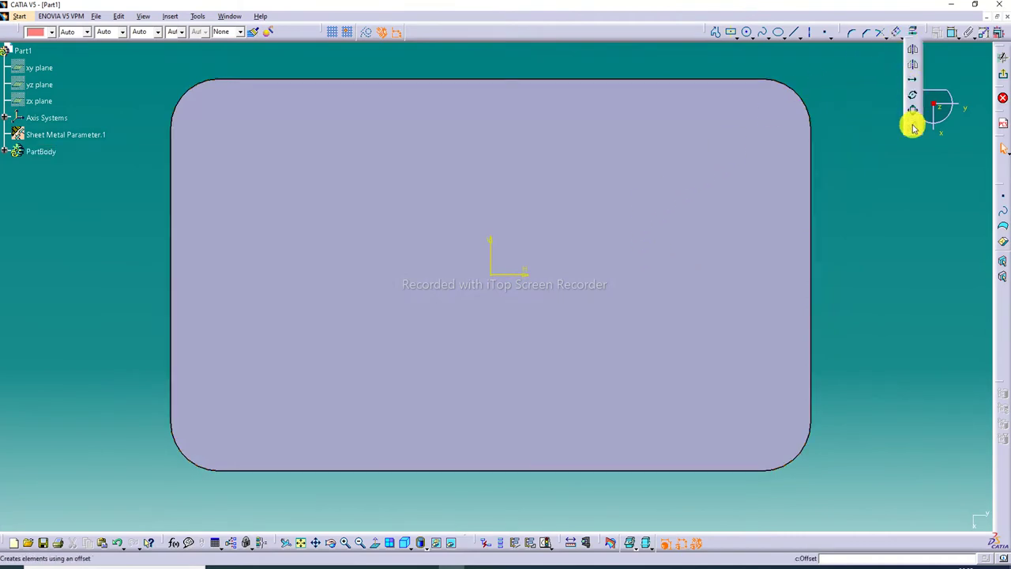
{"action": "left_click", "coordinate": [914, 127]}
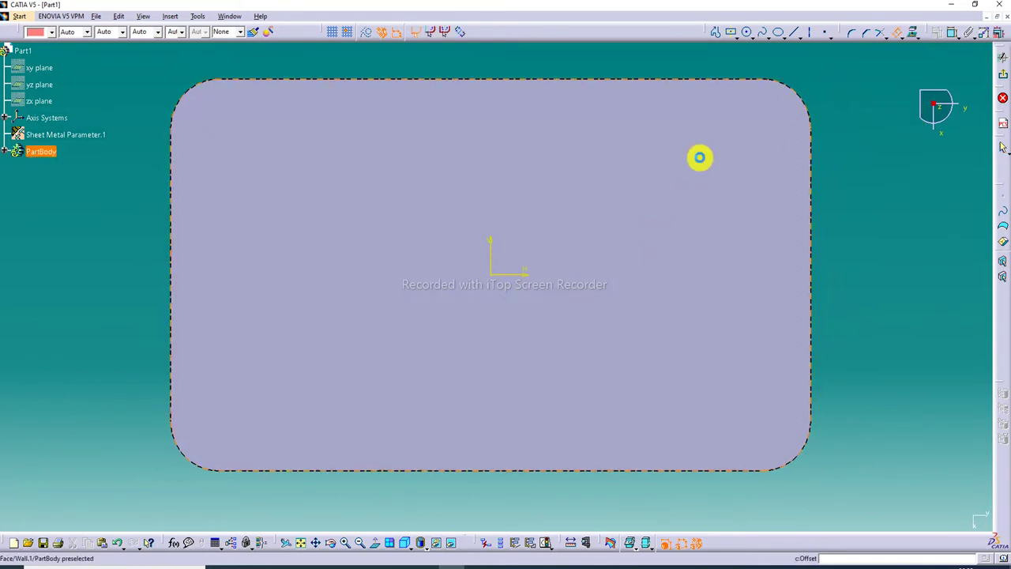
{"action": "left_click", "coordinate": [608, 130]}
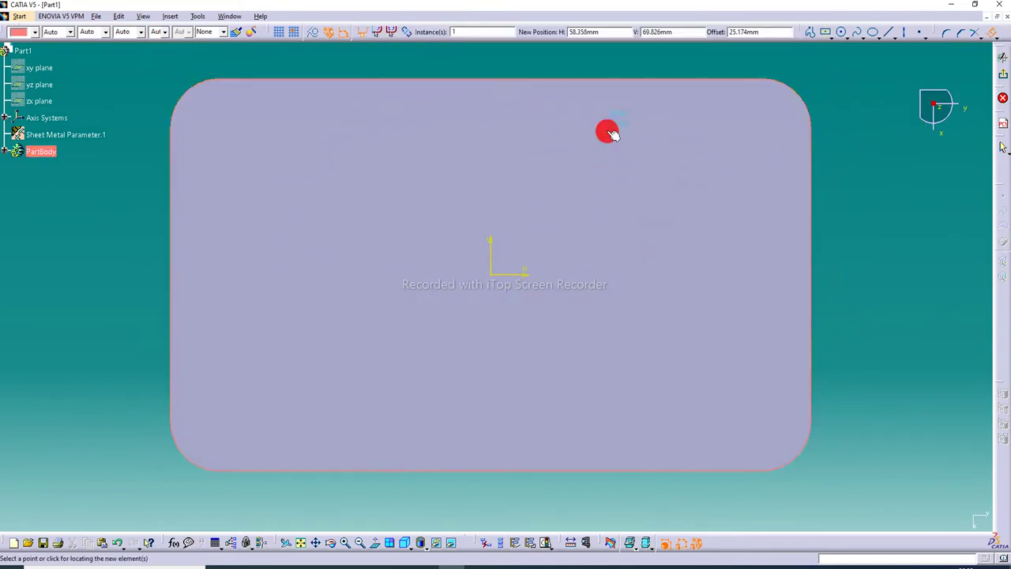
{"action": "left_click", "coordinate": [660, 112]}
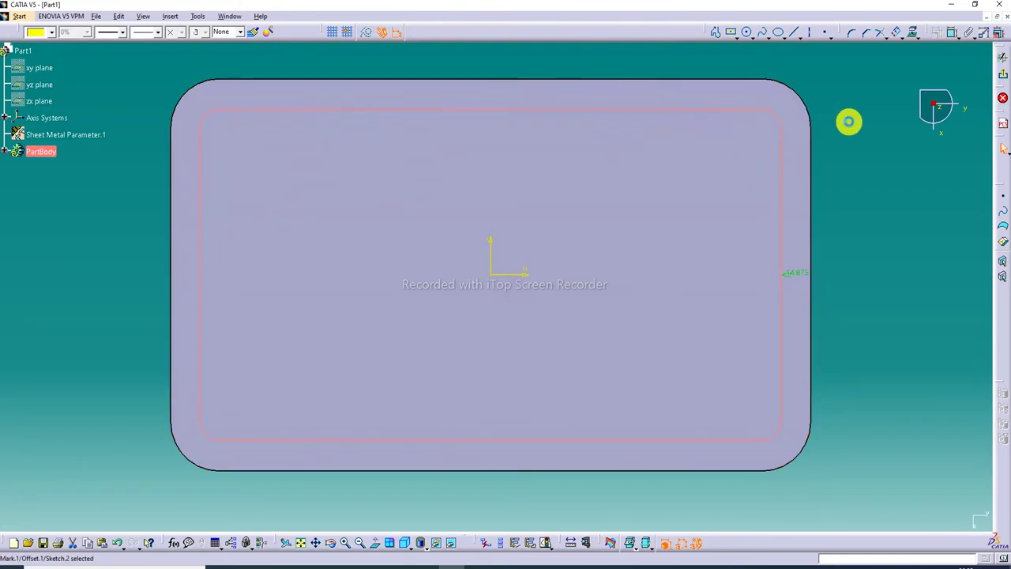
Step: Set the contour's offset to -13 mm and finish the sketch
{"action": "double_click", "coordinate": [796, 275]}
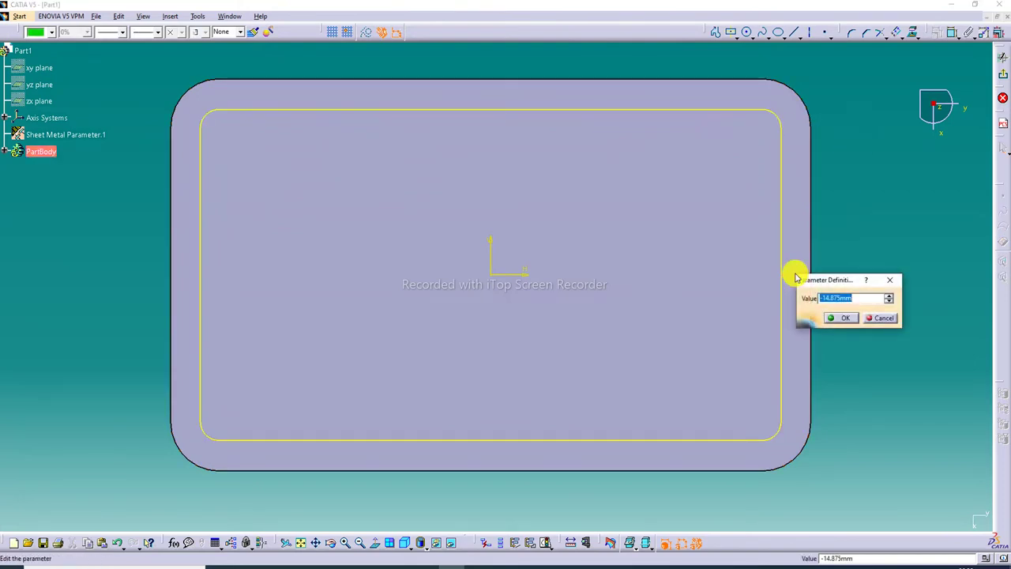
{"action": "type", "text": "-13"}
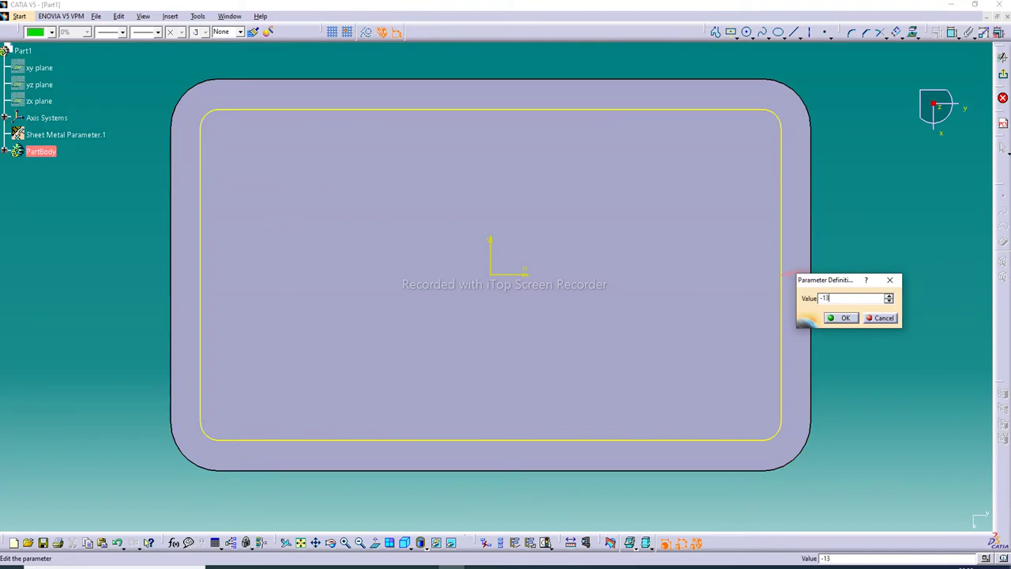
{"action": "key", "text": "Return"}
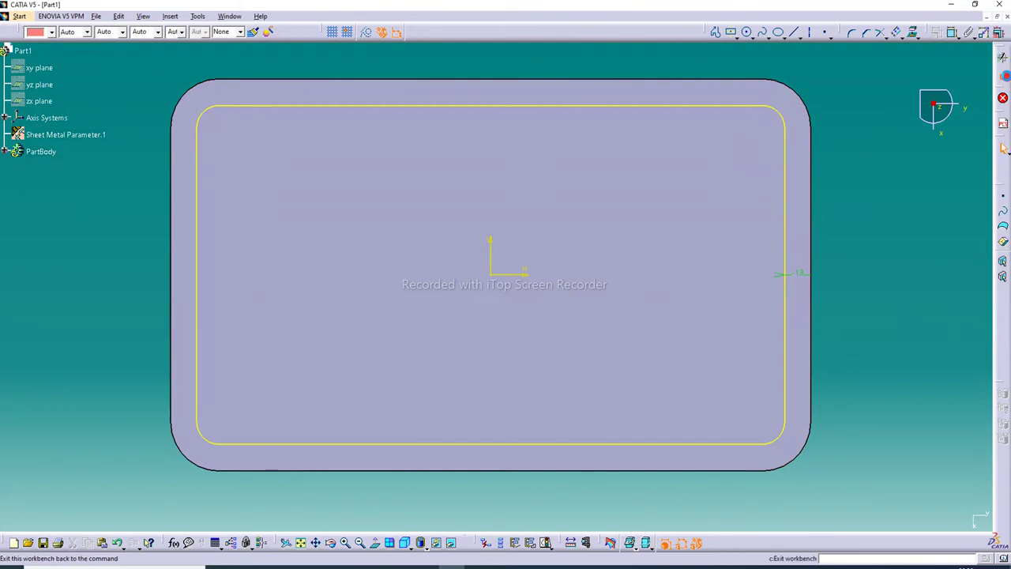
{"action": "left_click", "coordinate": [1002, 76]}
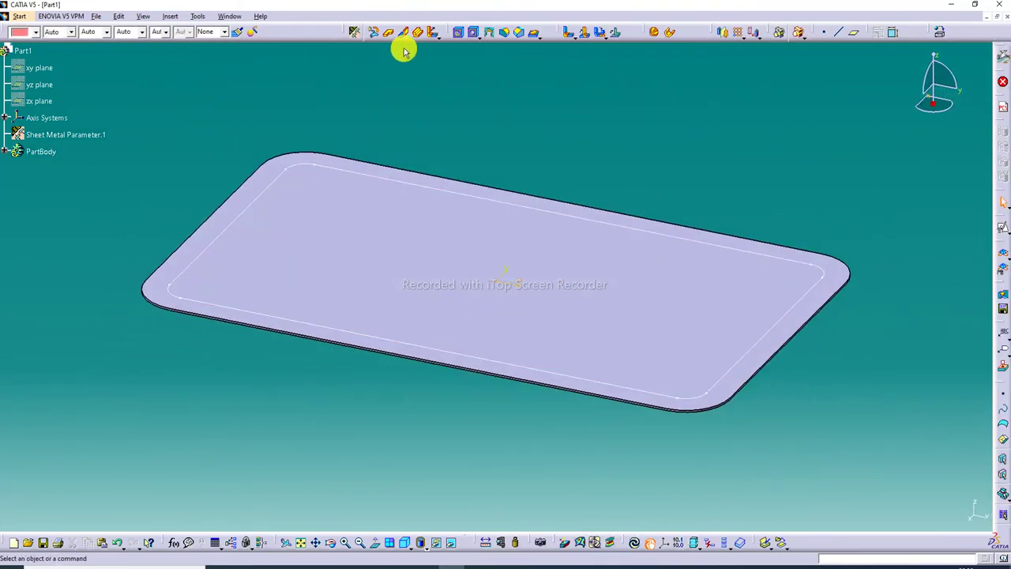
Step: Start a Surface Stamp using the inner offset contour as profile and set its height H to 40 mm
{"action": "left_click", "coordinate": [537, 36]}
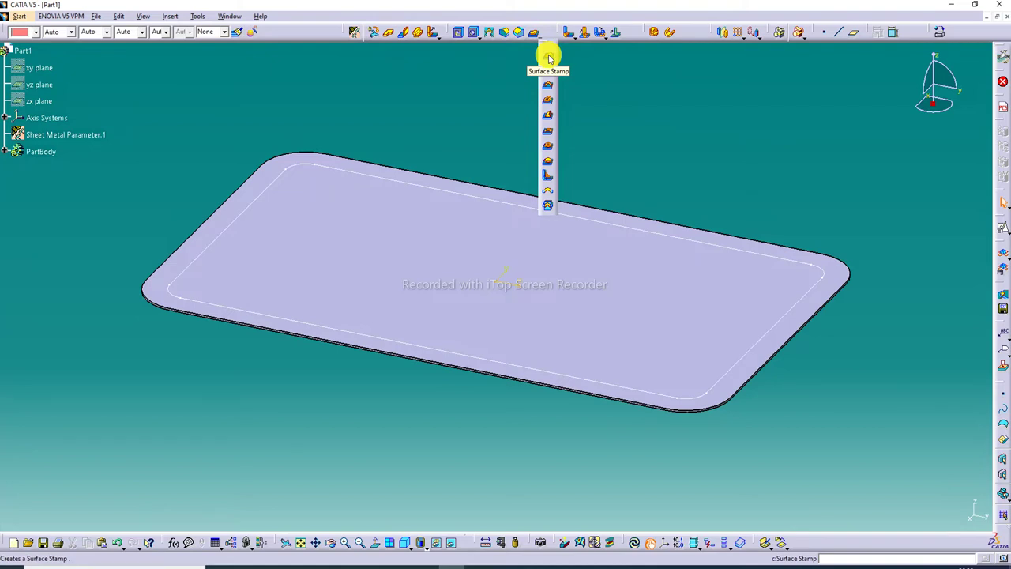
{"action": "left_click", "coordinate": [549, 58]}
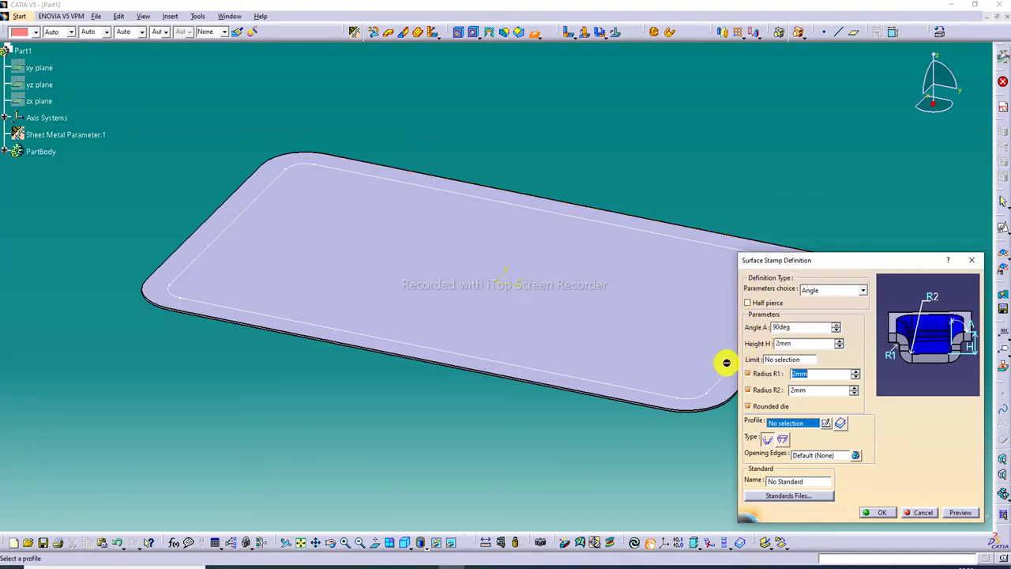
{"action": "left_click", "coordinate": [684, 400]}
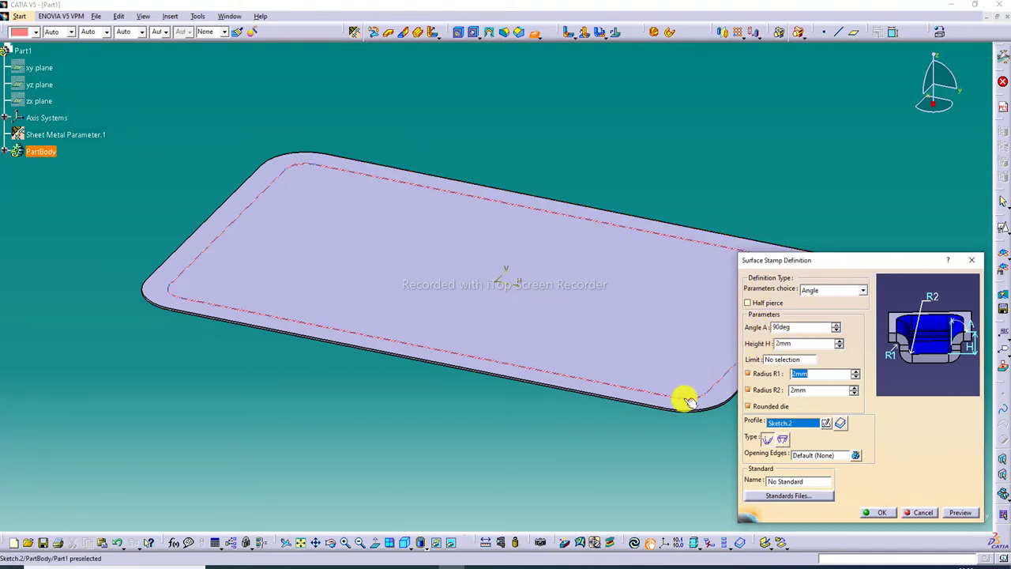
{"action": "double_click", "coordinate": [797, 345]}
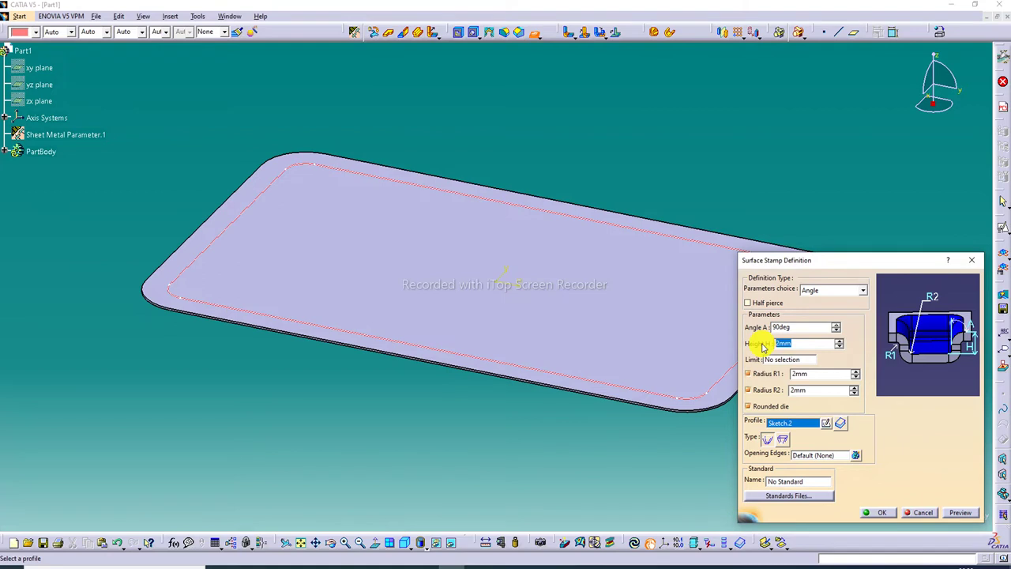
{"action": "type", "text": "40"}
Step: Set the stamp's radius R1 to 5 mm and radius R2 to 8 mm, preview it and create the stamp
{"action": "left_click", "coordinate": [817, 372]}
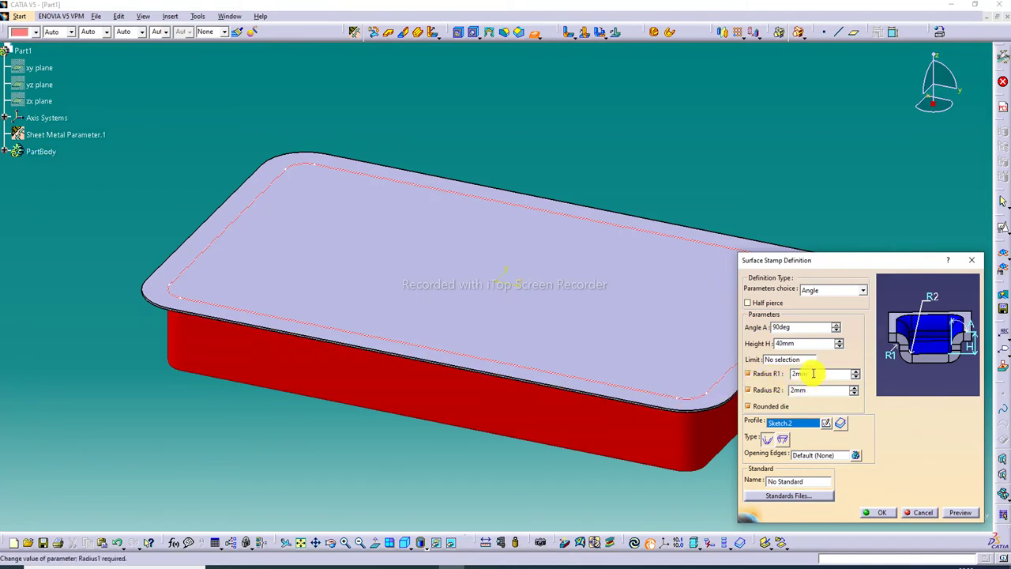
{"action": "double_click", "coordinate": [812, 373]}
{"action": "type", "text": "5"}
{"action": "double_click", "coordinate": [815, 390]}
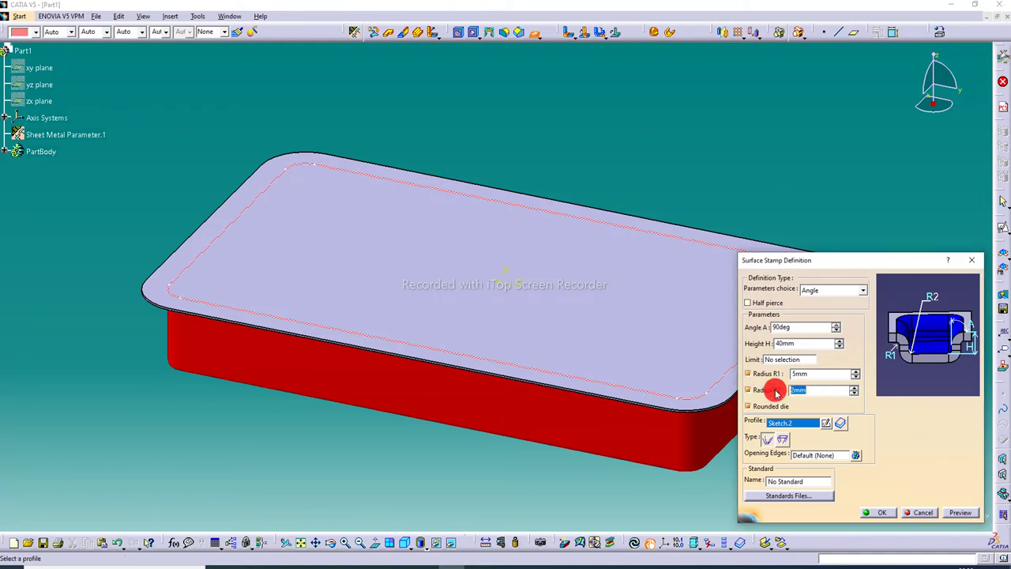
{"action": "type", "text": "8"}
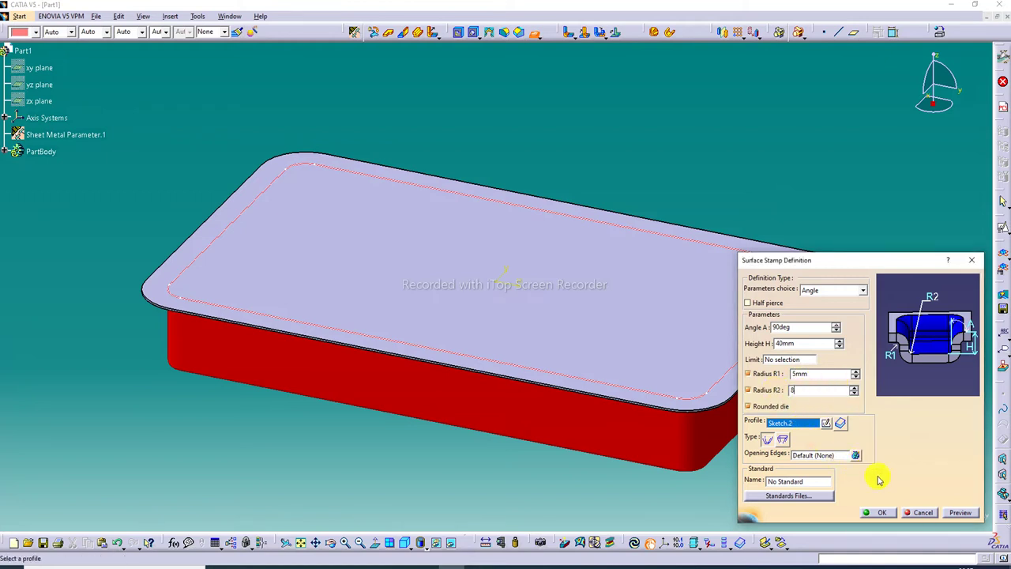
{"action": "left_click", "coordinate": [959, 512]}
{"action": "left_click", "coordinate": [881, 513]}
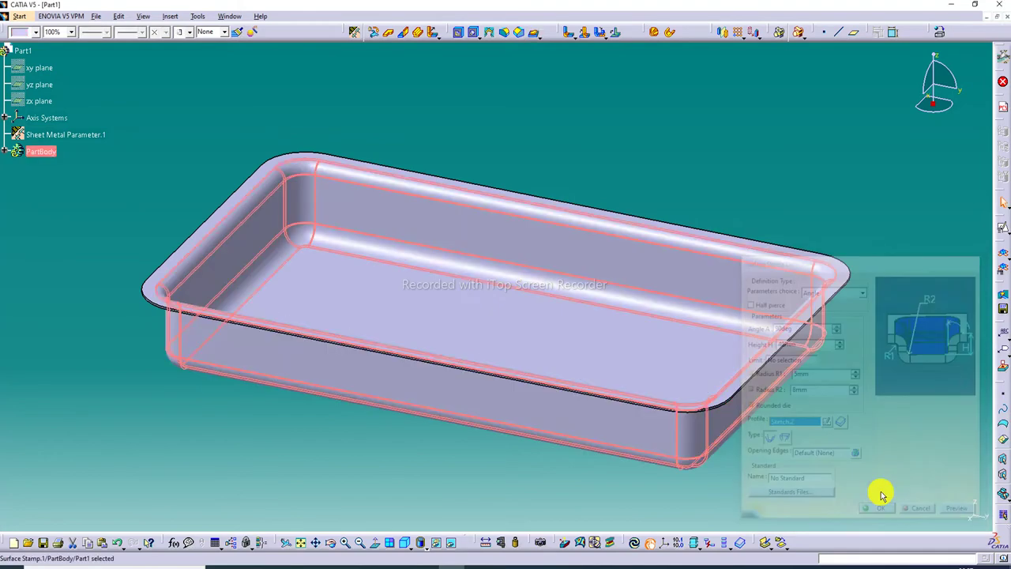
Step: Edit the surface stamp to a height H of 45 mm, preview it and apply the change
{"action": "double_click", "coordinate": [670, 309]}
{"action": "left_click_drag", "start_coordinate": [829, 343], "coordinate": [756, 345]}
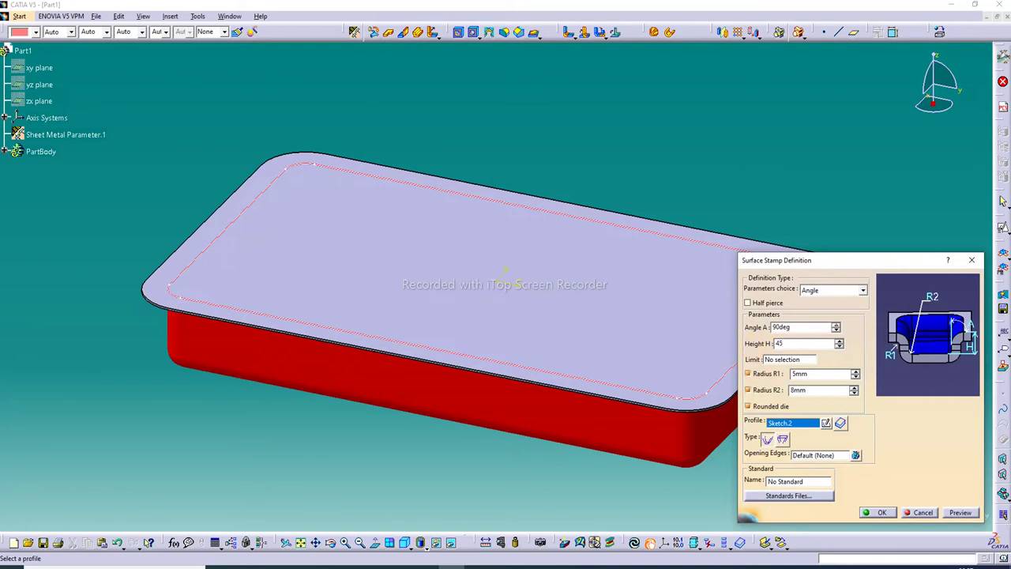
{"action": "left_click", "coordinate": [753, 351]}
{"action": "left_click", "coordinate": [959, 512]}
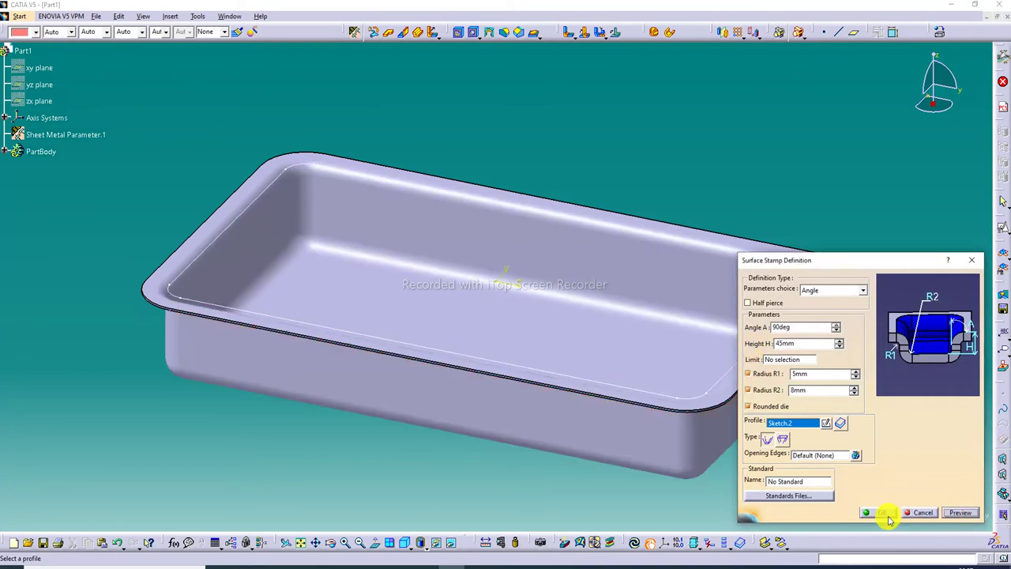
{"action": "left_click", "coordinate": [882, 513]}
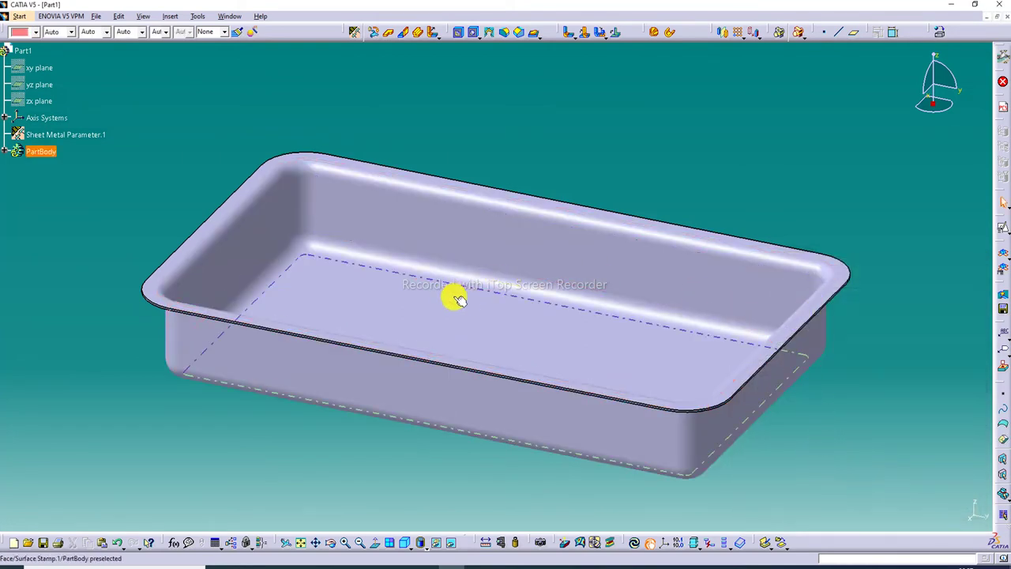
Step: Create a tear drop with 2 mm length and 2 mm radius along all edges of the tray's outer rim
{"action": "middle_click_drag", "start_coordinate": [498, 278], "coordinate": [557, 249]}
{"action": "middle_click_drag", "start_coordinate": [435, 226], "coordinate": [346, 239]}
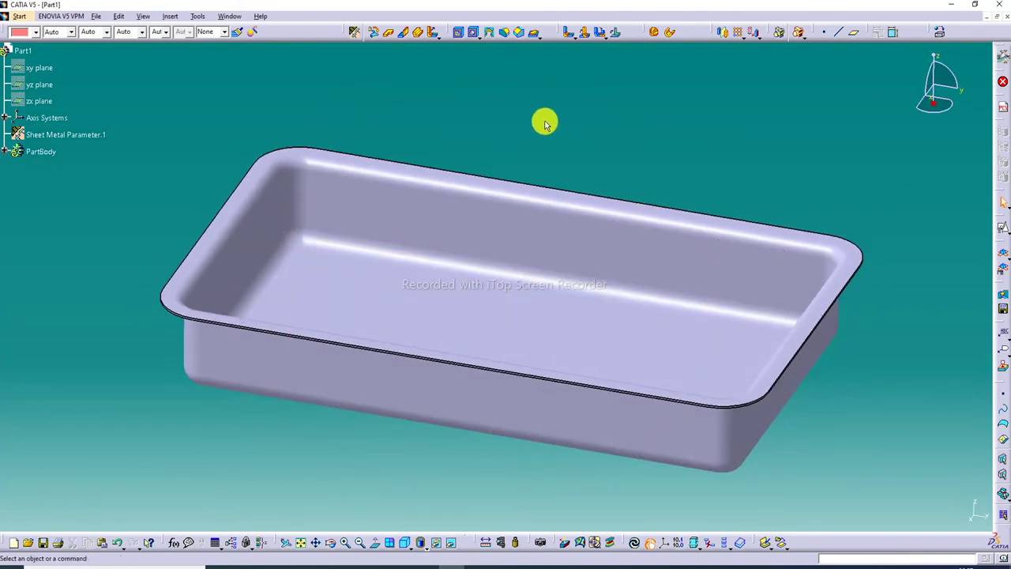
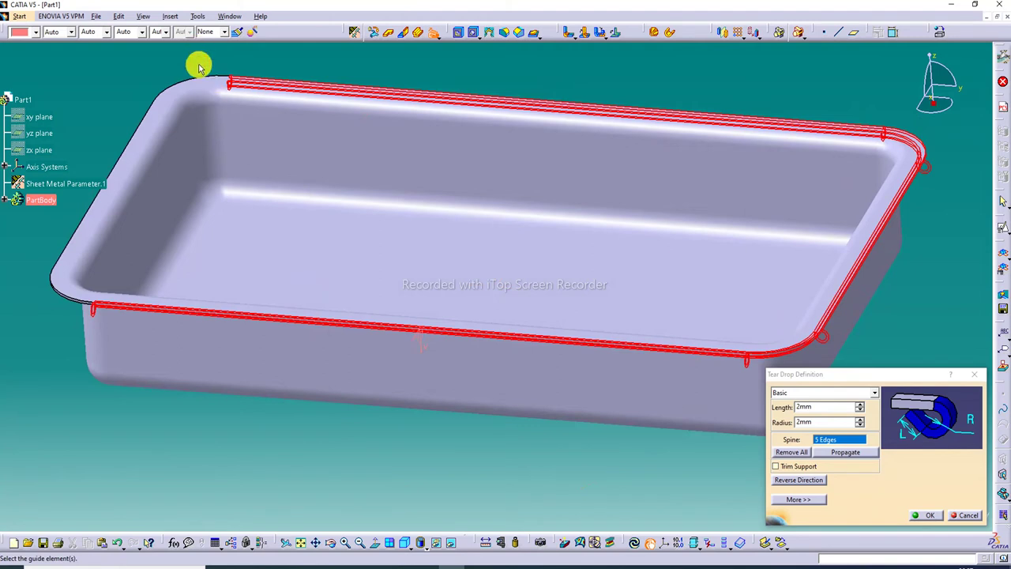
{"action": "left_click", "coordinate": [201, 80]}
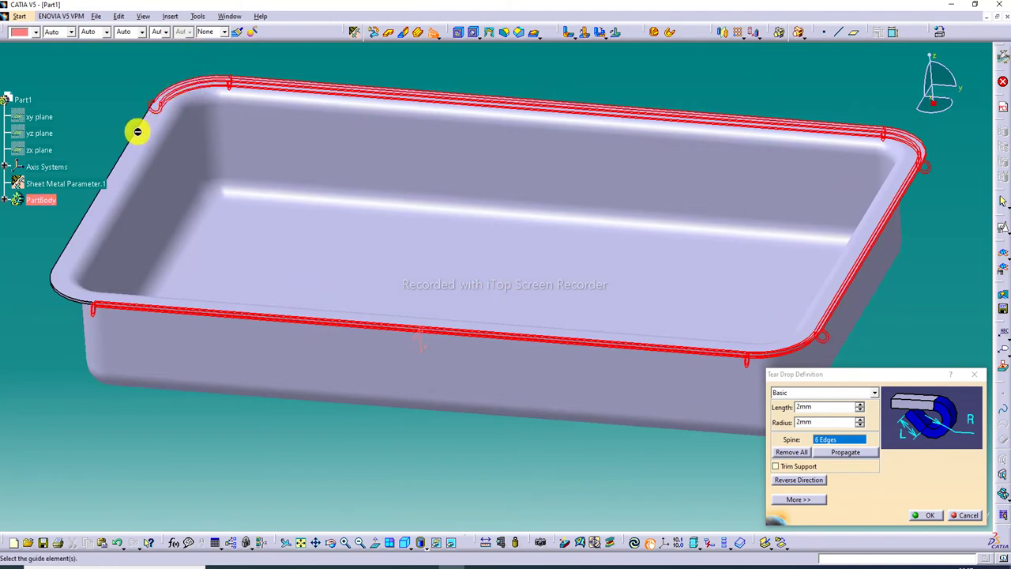
{"action": "left_click", "coordinate": [135, 136]}
{"action": "left_click", "coordinate": [79, 305]}
{"action": "left_click", "coordinate": [930, 517]}
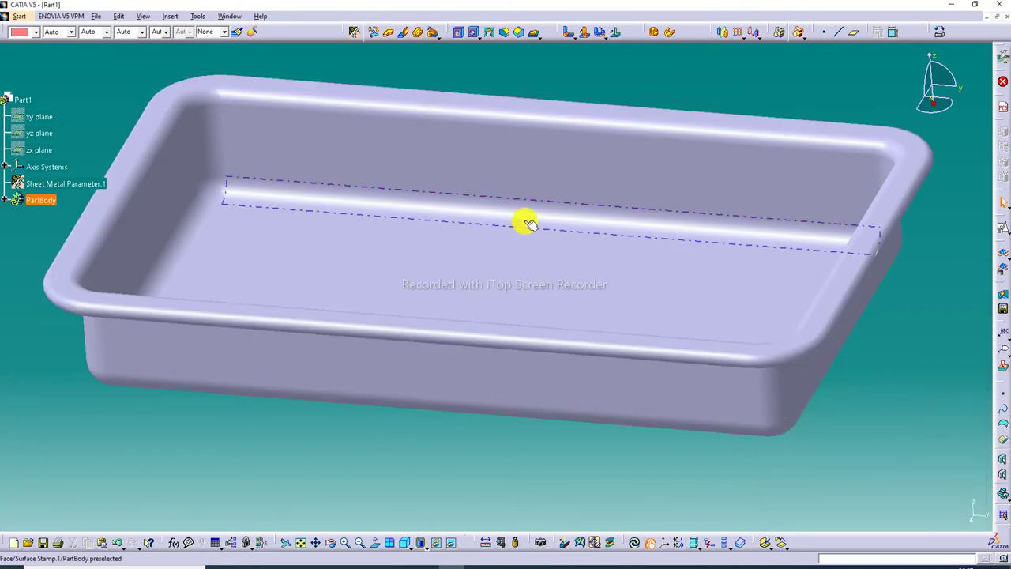
Step: Switch the model's display mode to shading with material
{"action": "middle_click_drag", "start_coordinate": [514, 230], "coordinate": [524, 206]}
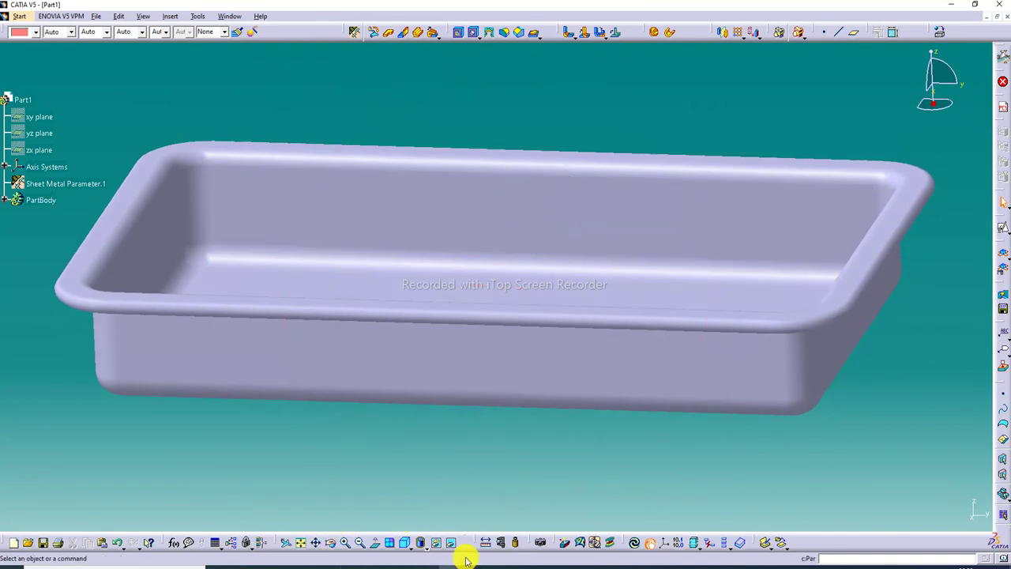
{"action": "left_click", "coordinate": [421, 545]}
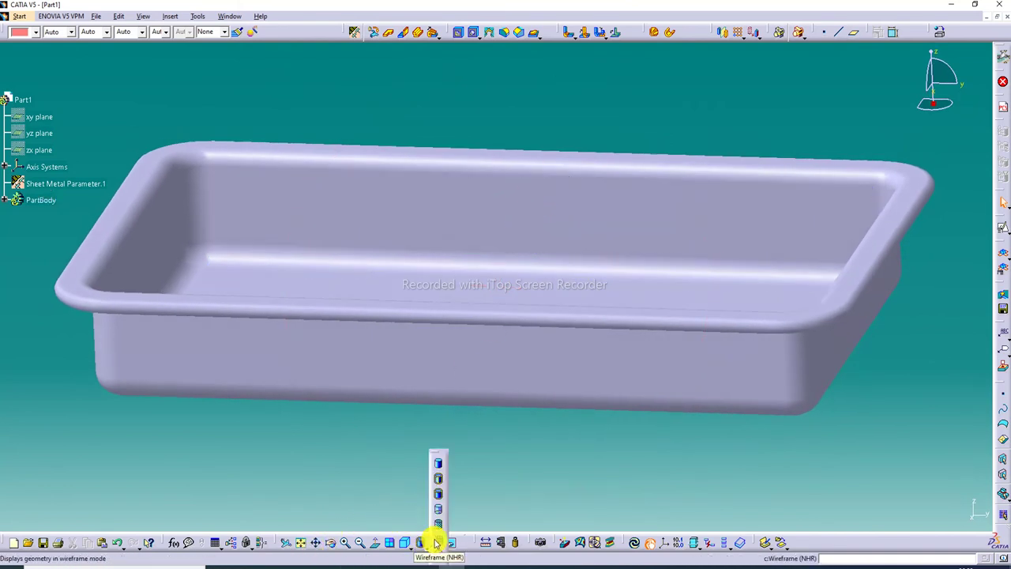
{"action": "left_click", "coordinate": [439, 525]}
Step: Apply the Steel material from the Metal family of the default material catalog to the tray body
{"action": "left_click", "coordinate": [940, 31]}
{"action": "left_click", "coordinate": [735, 240]}
{"action": "left_click", "coordinate": [709, 355]}
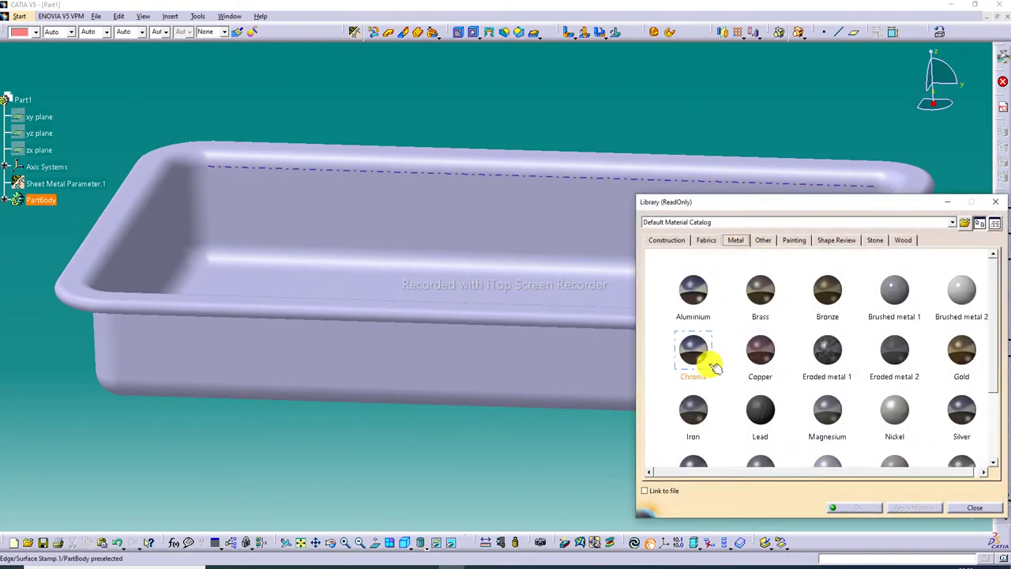
{"action": "scroll", "coordinate": [713, 357], "scroll_direction": "down", "scroll_amount": 1}
{"action": "left_click", "coordinate": [692, 404]}
{"action": "left_click", "coordinate": [626, 374]}
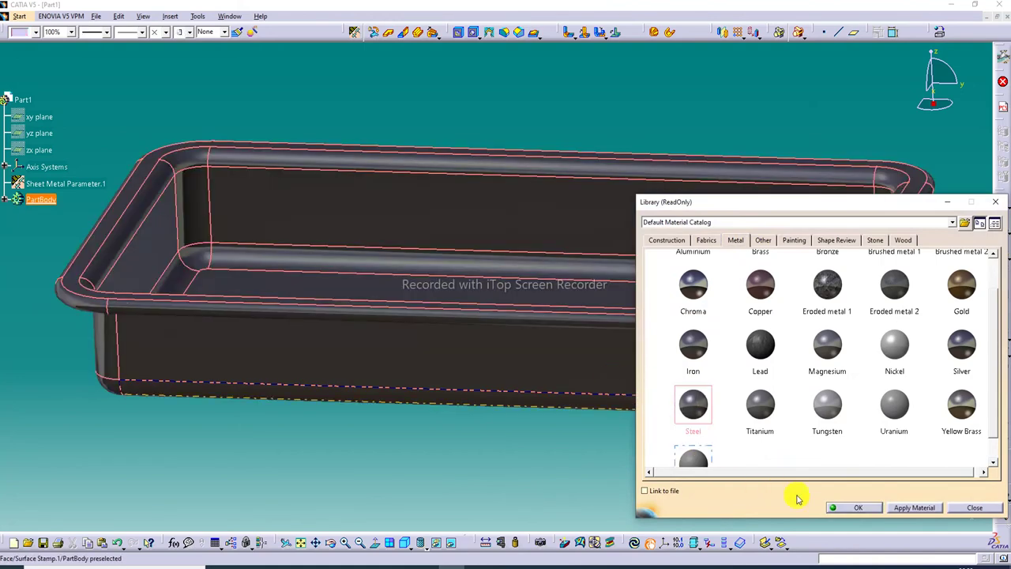
{"action": "left_click", "coordinate": [861, 508]}
{"action": "left_click", "coordinate": [458, 444]}
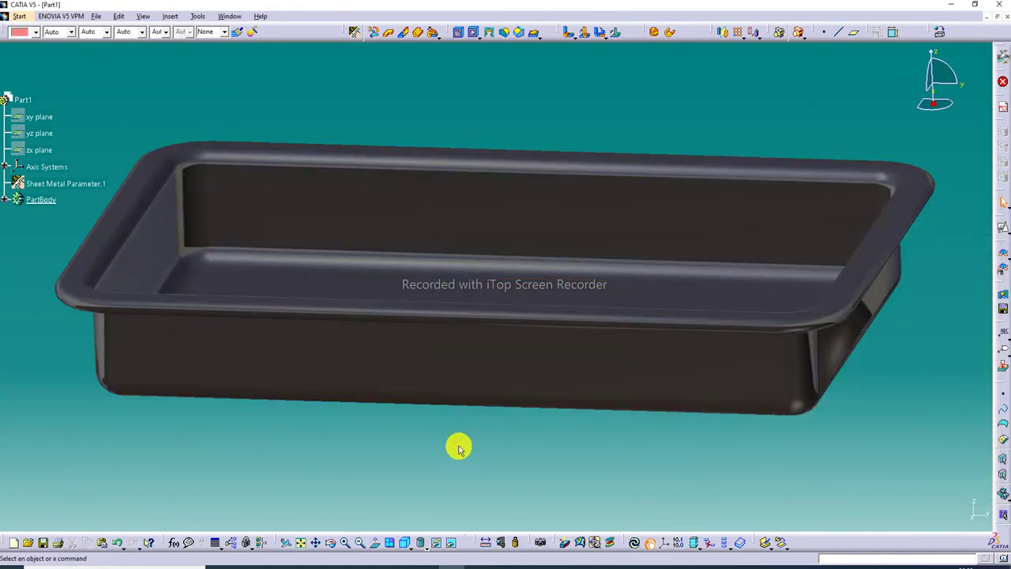
Step: Open the rendering properties of the Steel material applied to the body and set its reflectivity to 1.00
{"action": "middle_click_drag", "start_coordinate": [274, 266], "coordinate": [219, 171]}
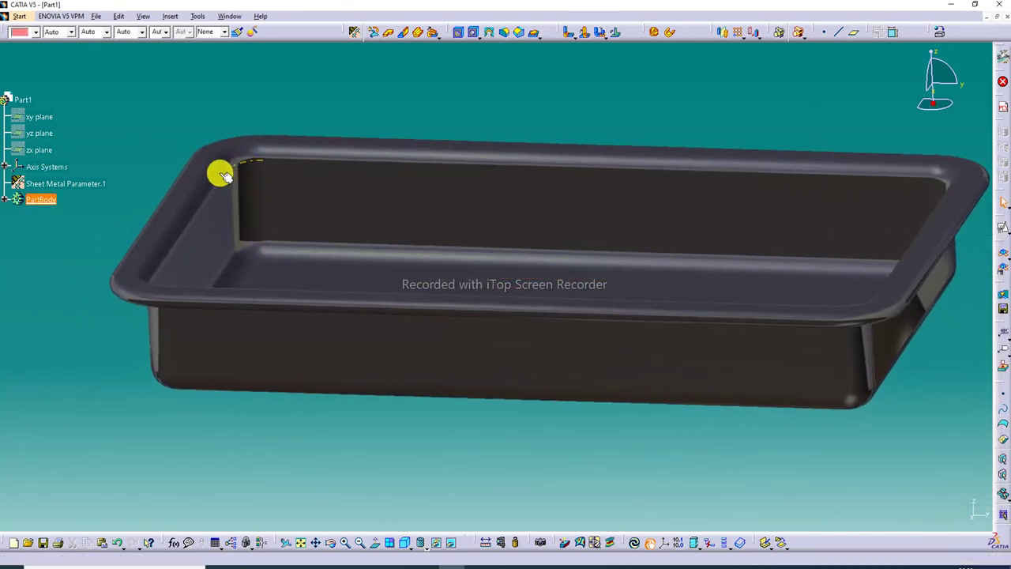
{"action": "left_click", "coordinate": [8, 201]}
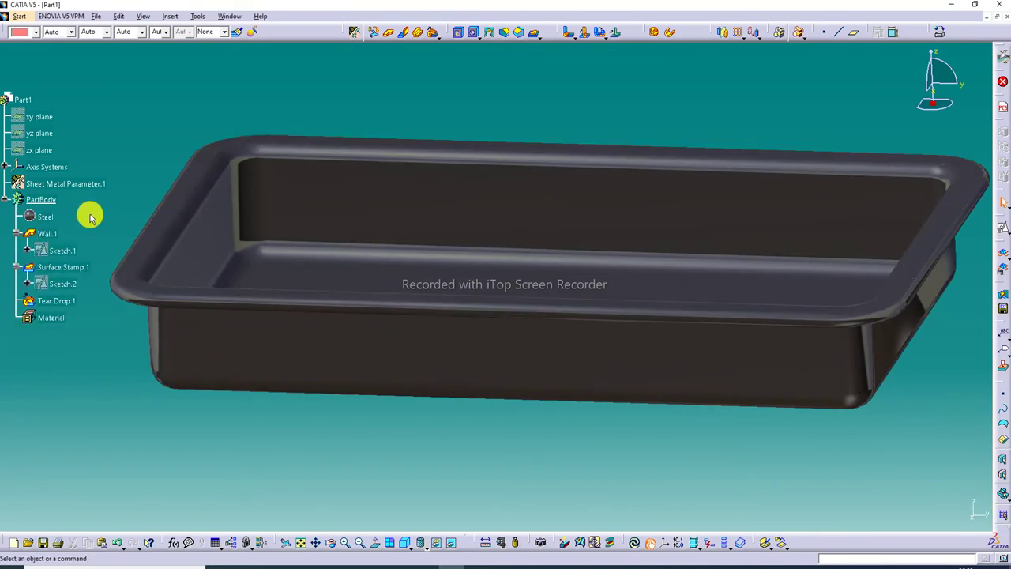
{"action": "right_click", "coordinate": [52, 218]}
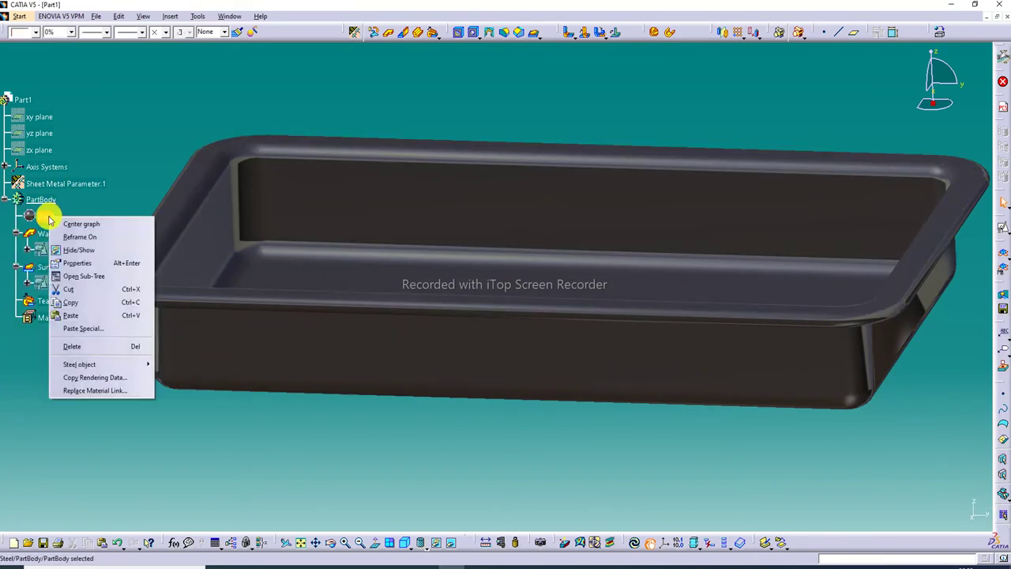
{"action": "left_click", "coordinate": [75, 263]}
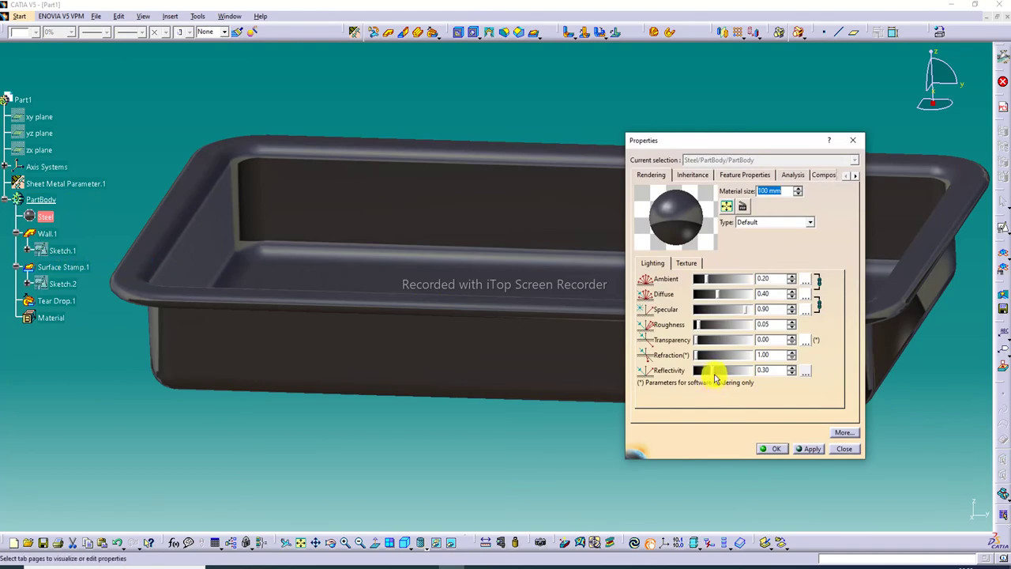
{"action": "left_click_drag", "start_coordinate": [718, 370], "coordinate": [805, 371]}
Step: Choose the predefined Meeting room environment as the material's reflection image and apply the changed properties
{"action": "left_click", "coordinate": [805, 371]}
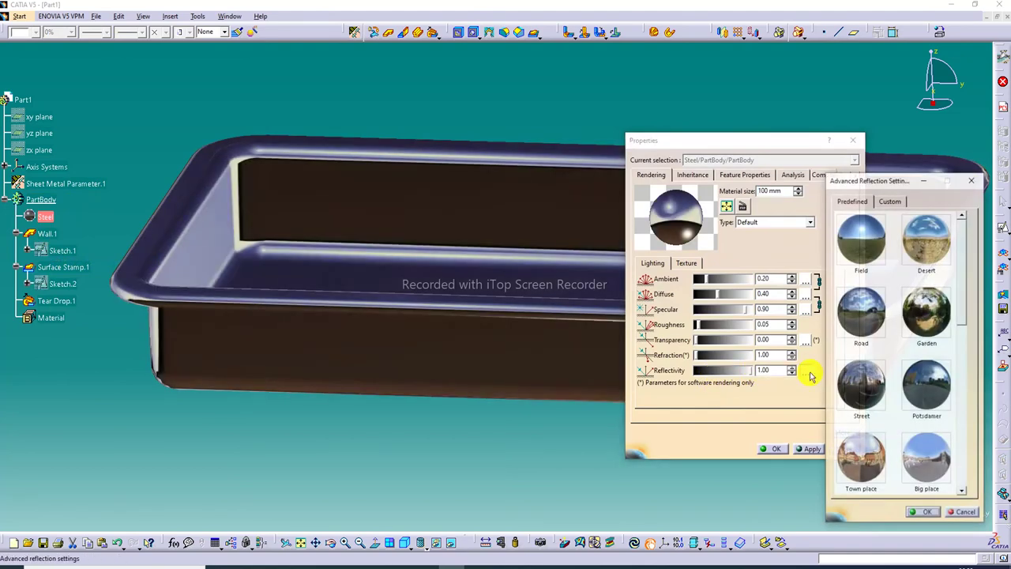
{"action": "scroll", "coordinate": [909, 441], "scroll_direction": "down", "scroll_amount": 3}
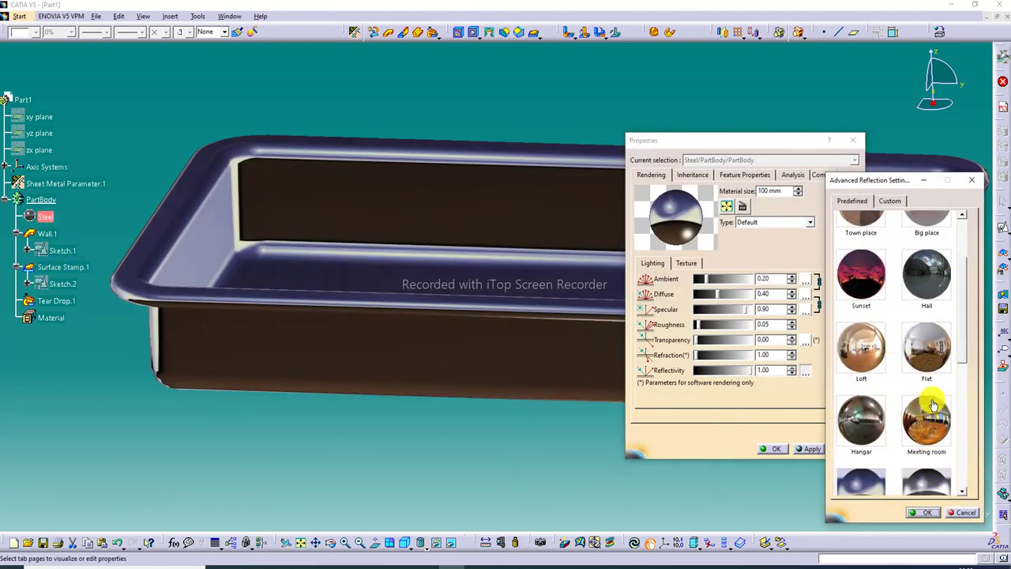
{"action": "left_click", "coordinate": [925, 426]}
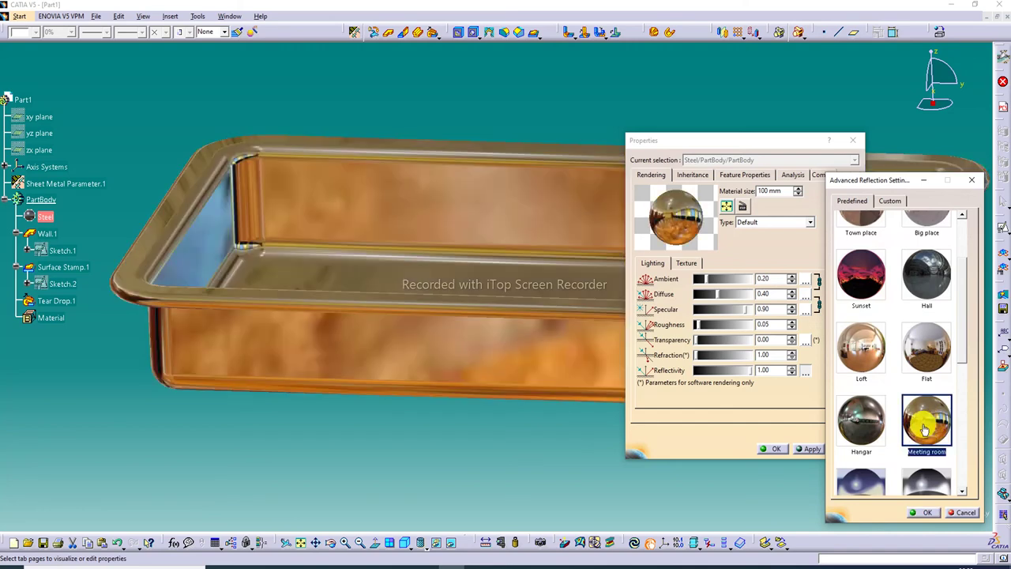
{"action": "left_click", "coordinate": [923, 512]}
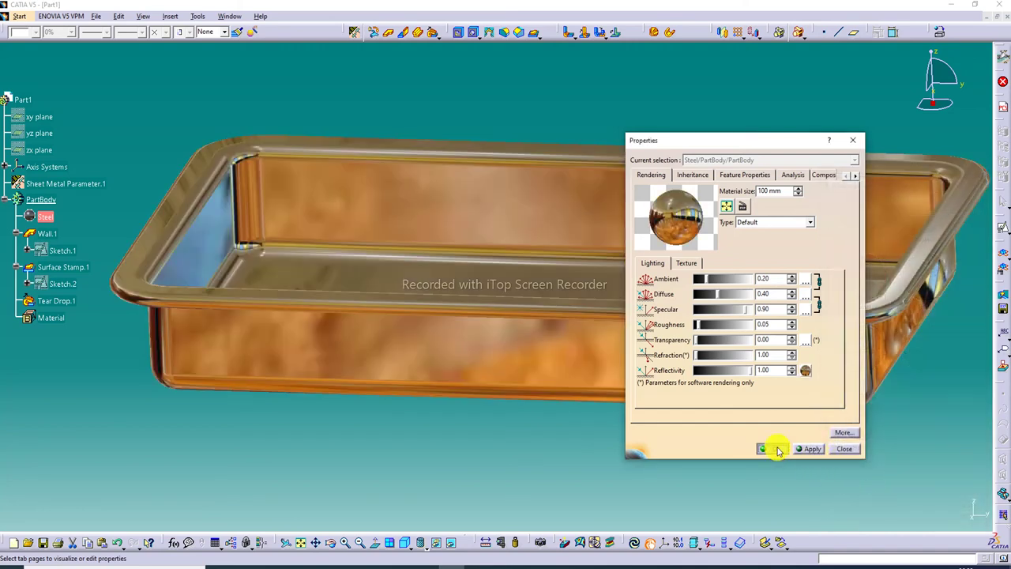
{"action": "left_click", "coordinate": [772, 448]}
Step: Examine the rendered tray, including its rolled rim, from above and from underneath
{"action": "middle_click_drag", "start_coordinate": [687, 237], "coordinate": [667, 257]}
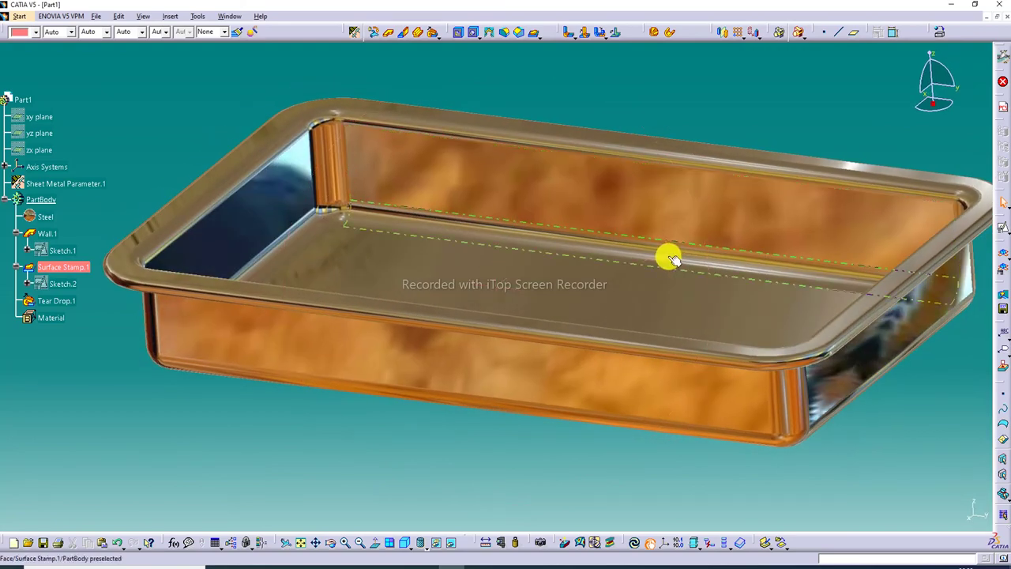
{"action": "left_click", "coordinate": [402, 542]}
{"action": "middle_click_drag", "start_coordinate": [436, 506], "coordinate": [532, 405]}
{"action": "middle_click_drag", "start_coordinate": [510, 291], "coordinate": [598, 269]}
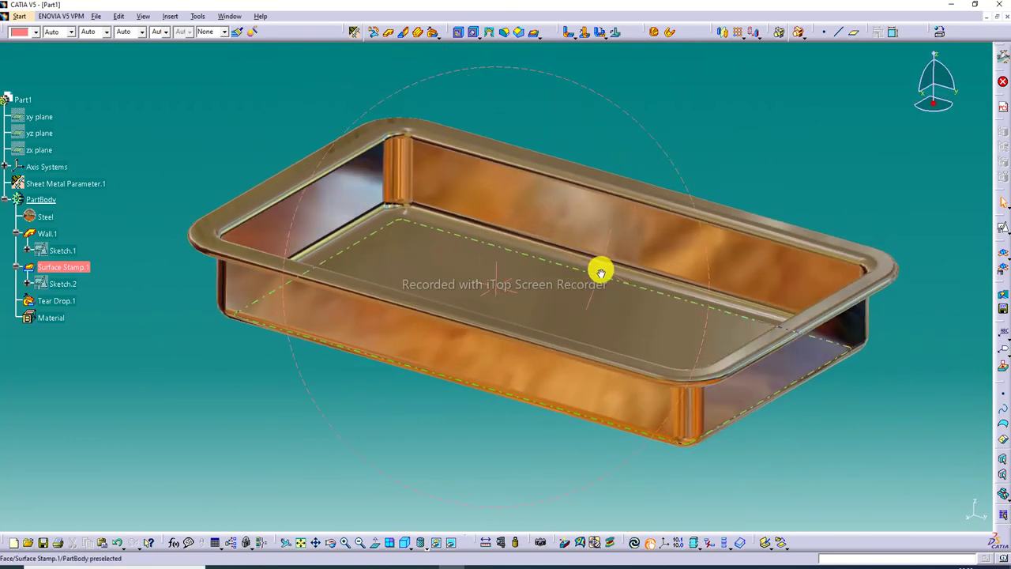
{"action": "middle_click_drag", "start_coordinate": [440, 237], "coordinate": [481, 113]}
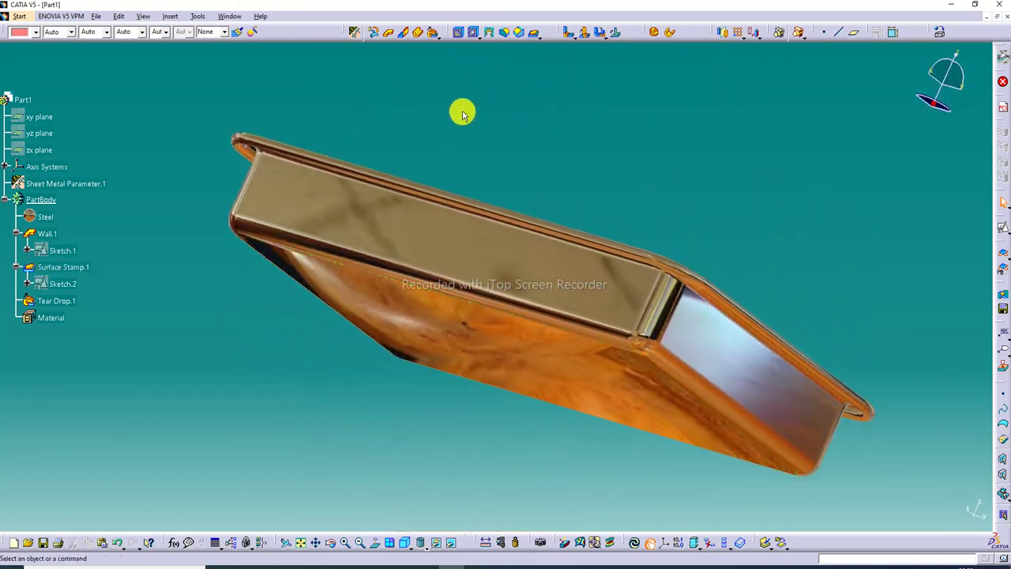
{"action": "middle_click_drag", "start_coordinate": [281, 136], "coordinate": [343, 210]}
{"action": "middle_click_drag", "start_coordinate": [431, 223], "coordinate": [482, 336]}
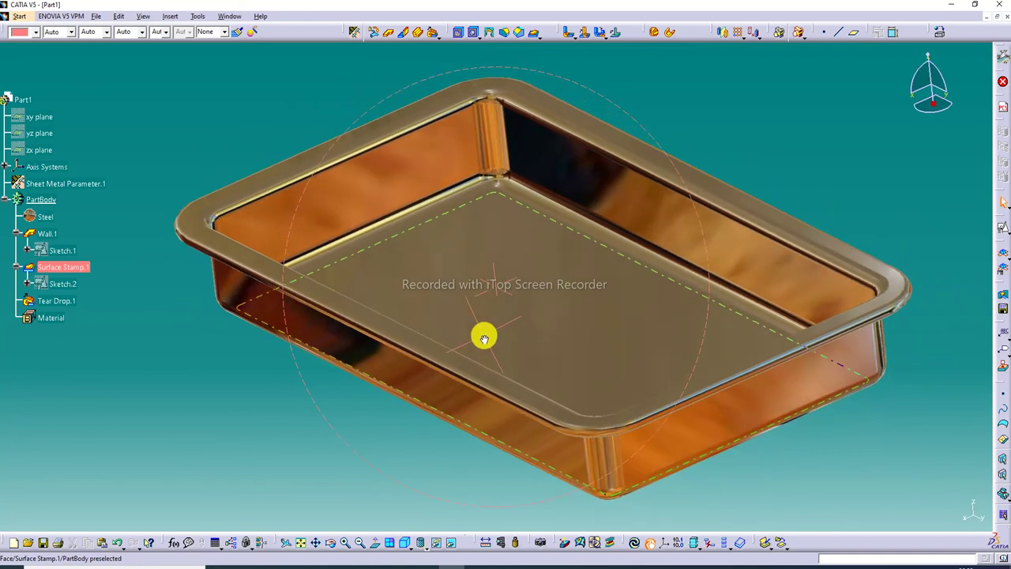